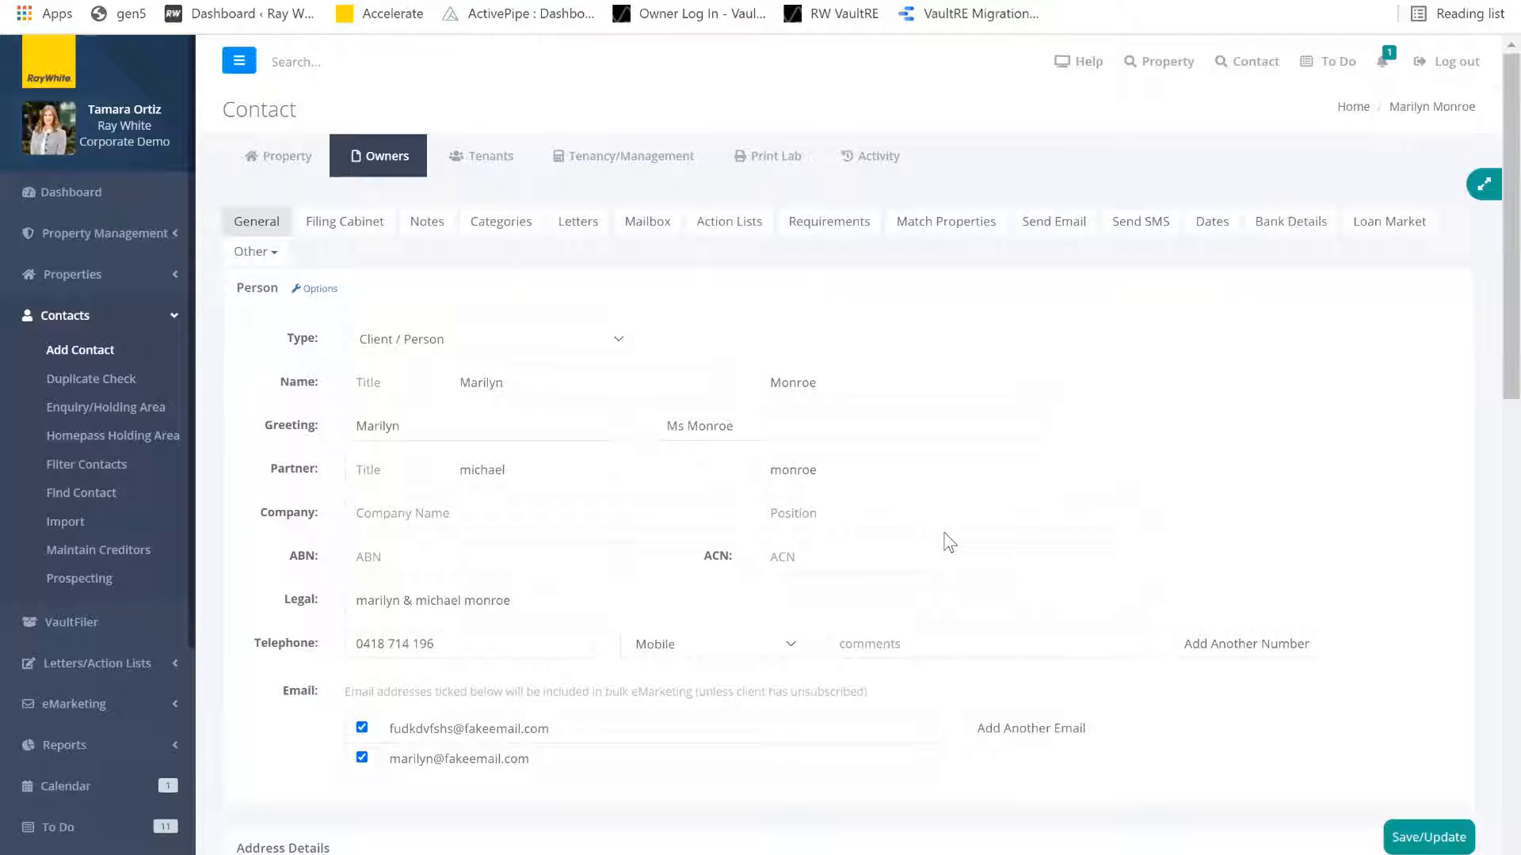
Step: Assign the Lessee, Concierge DR and property-management Owners categories to the open contact and save the categories
click(497, 231)
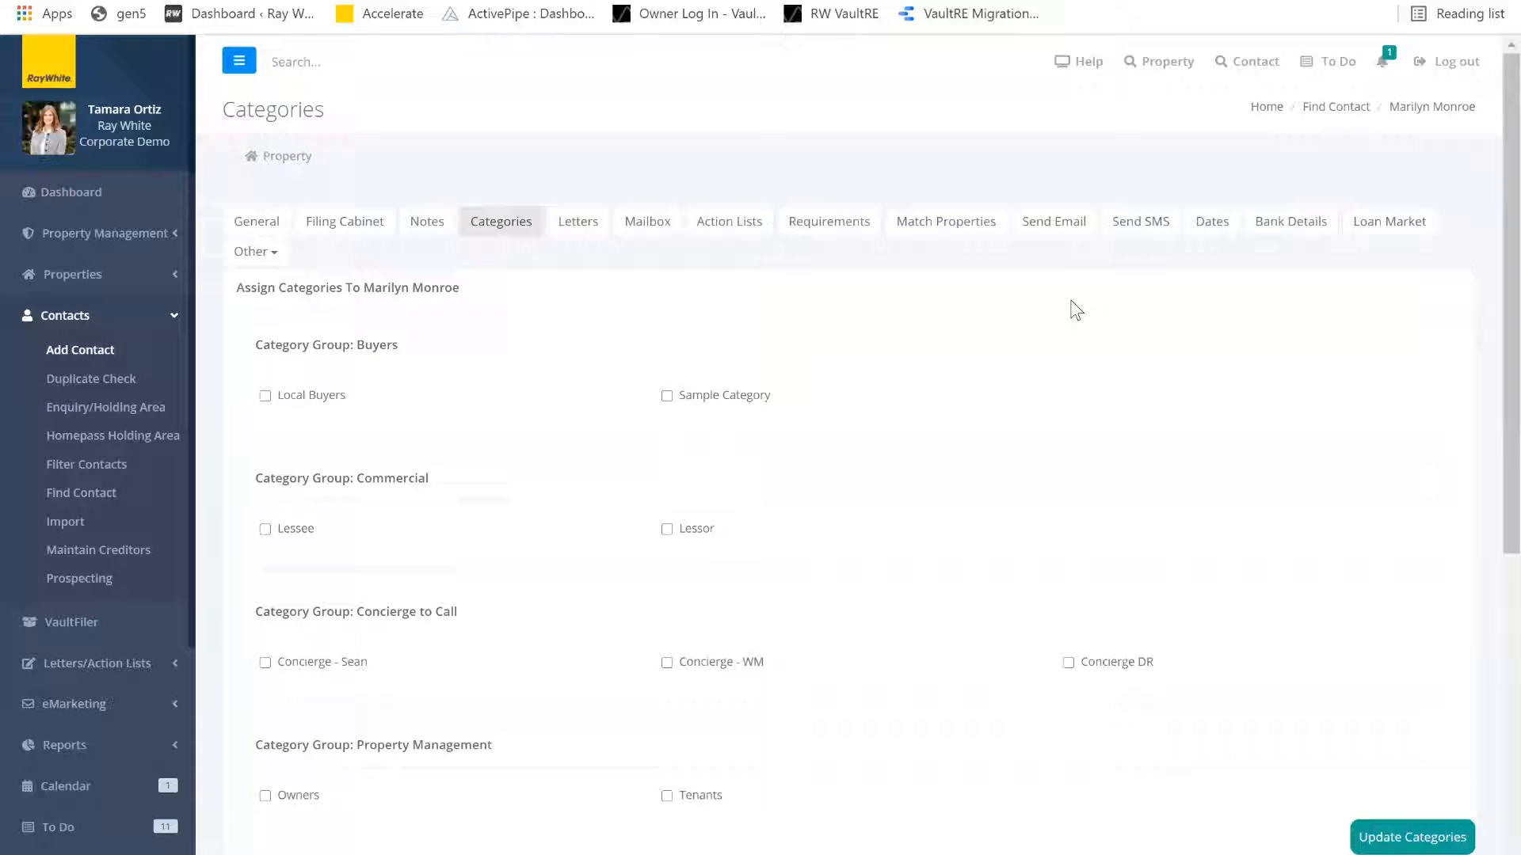
scroll(1080, 377, down, 1)
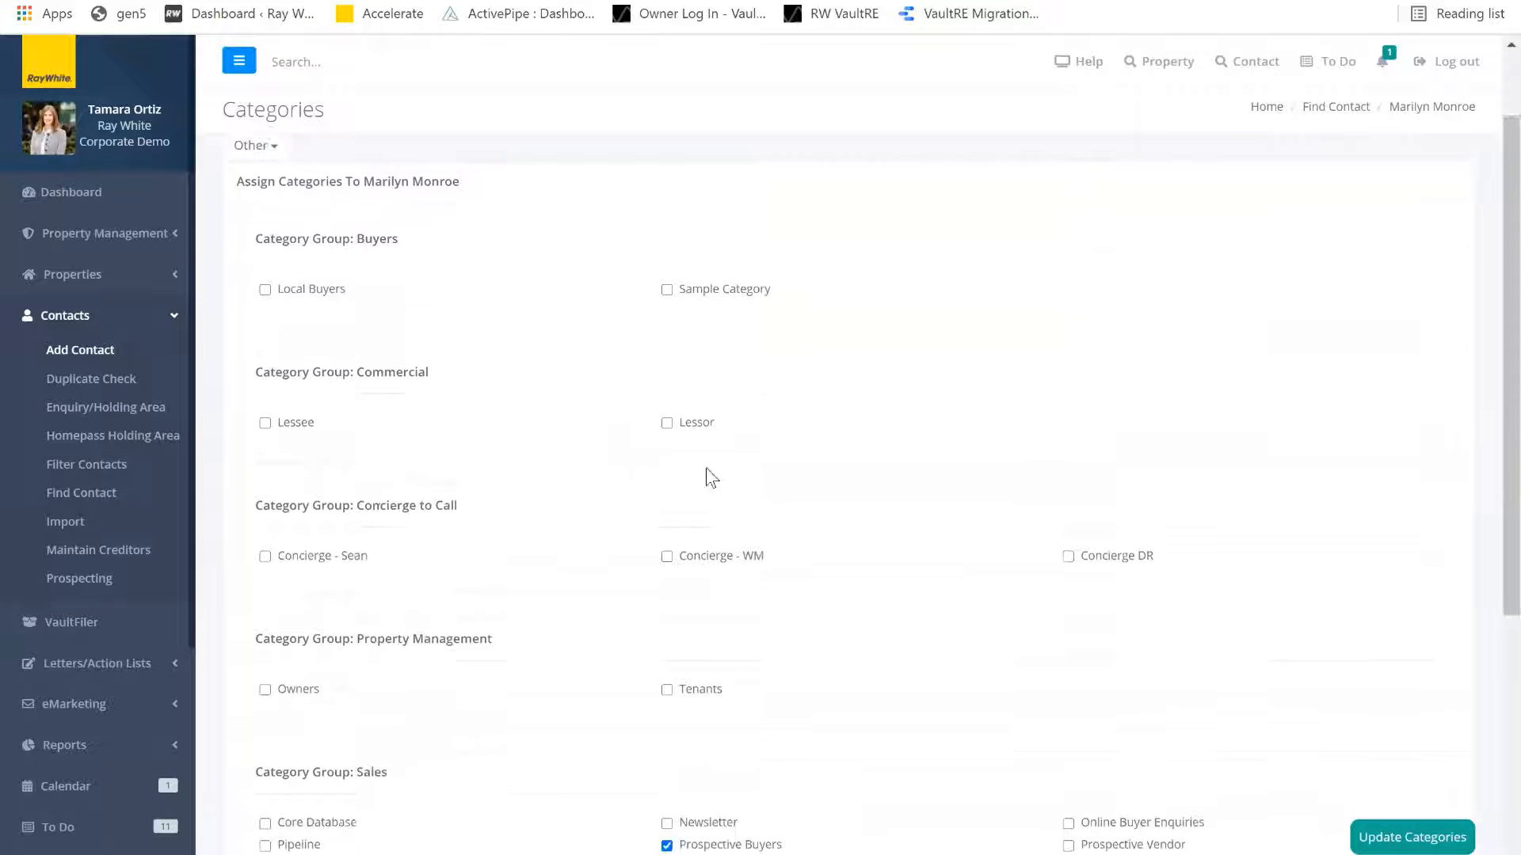
click(265, 419)
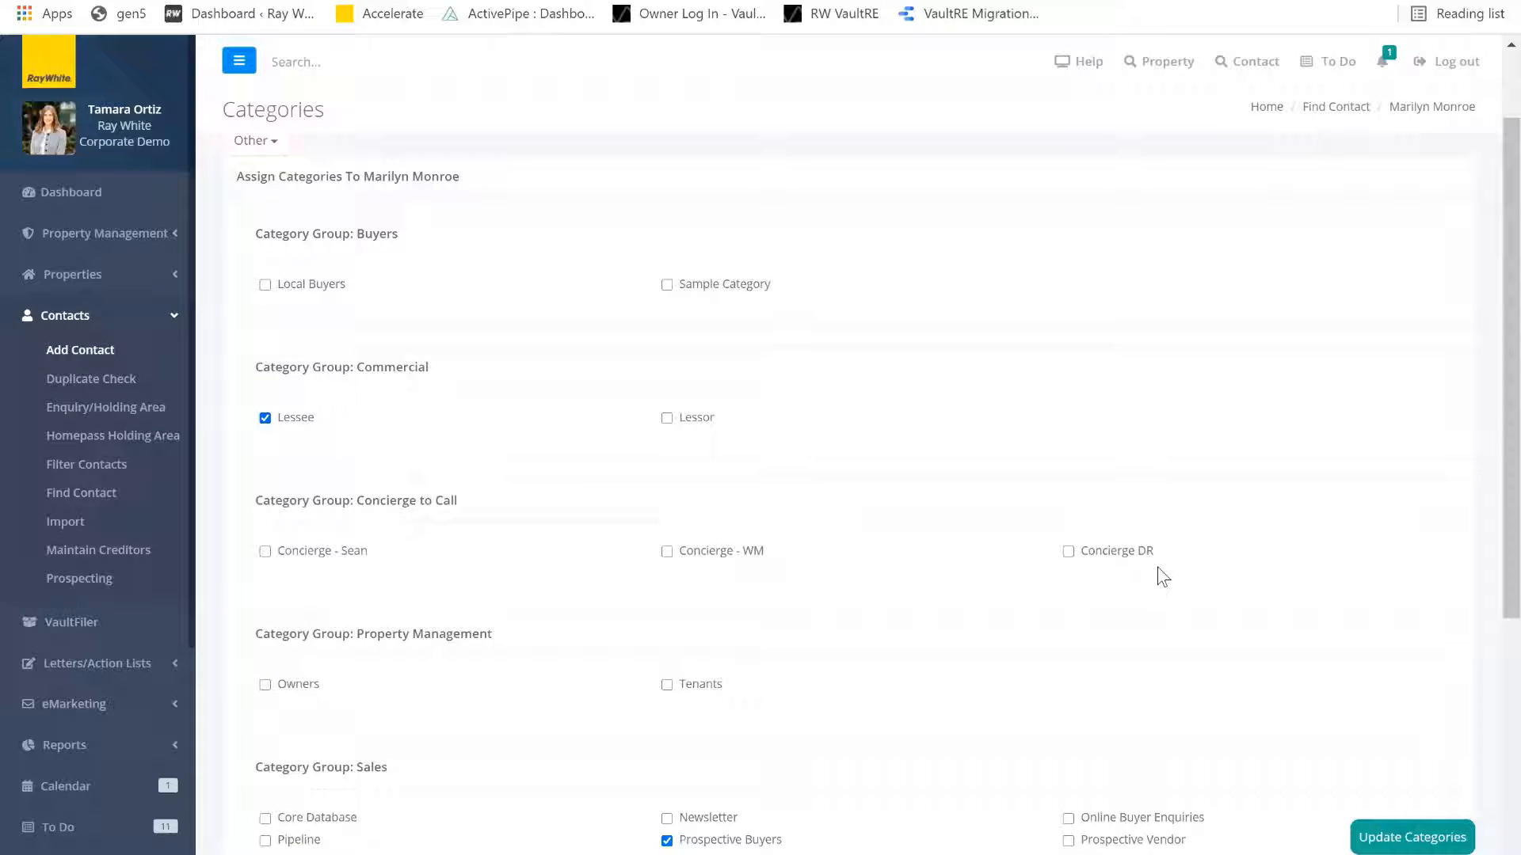
click(1068, 552)
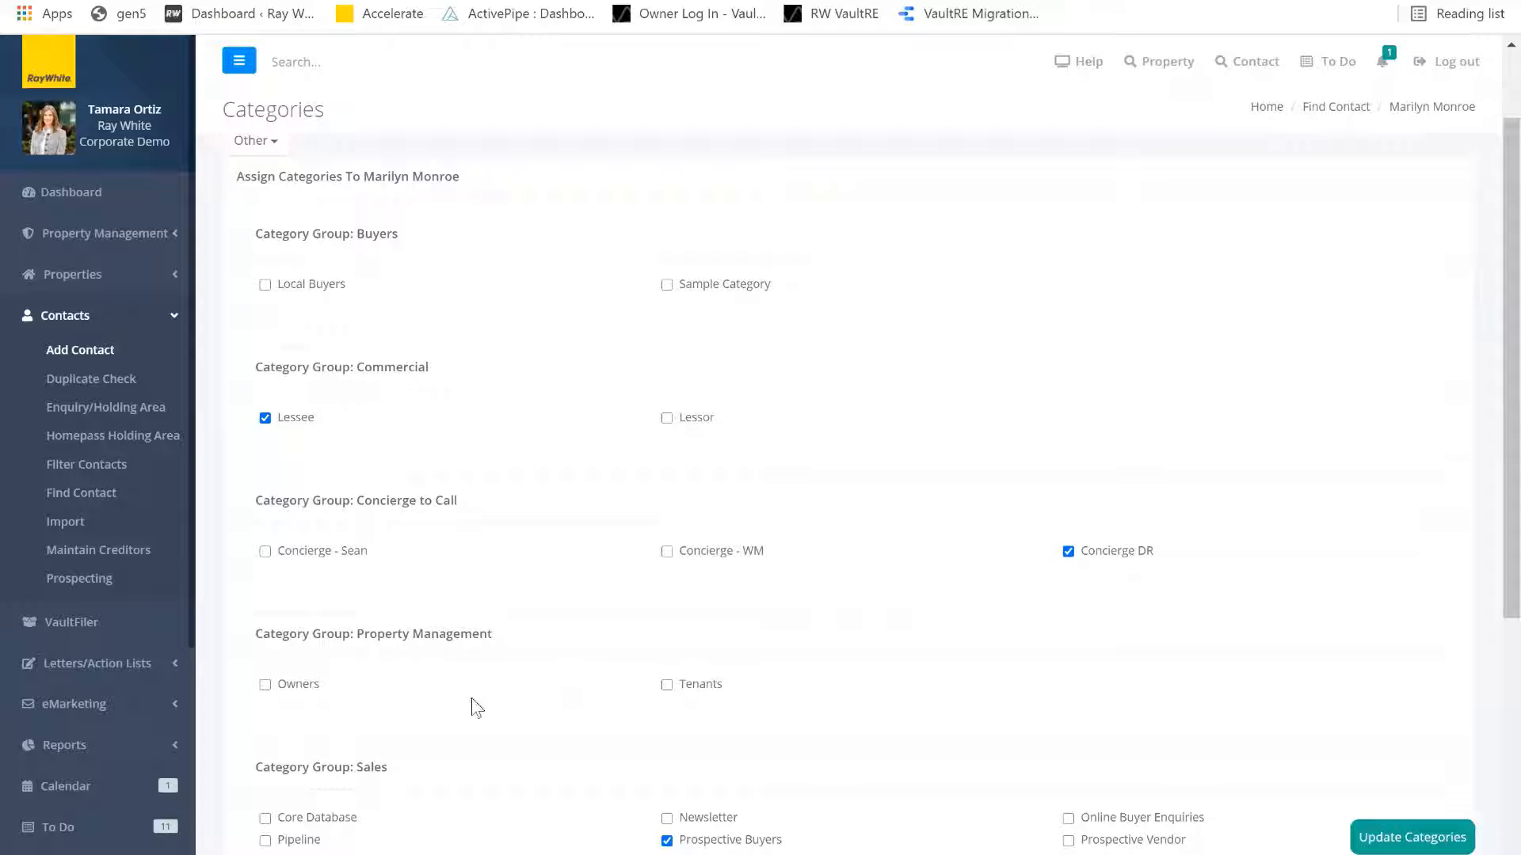
click(265, 685)
scroll(798, 625, down, 3)
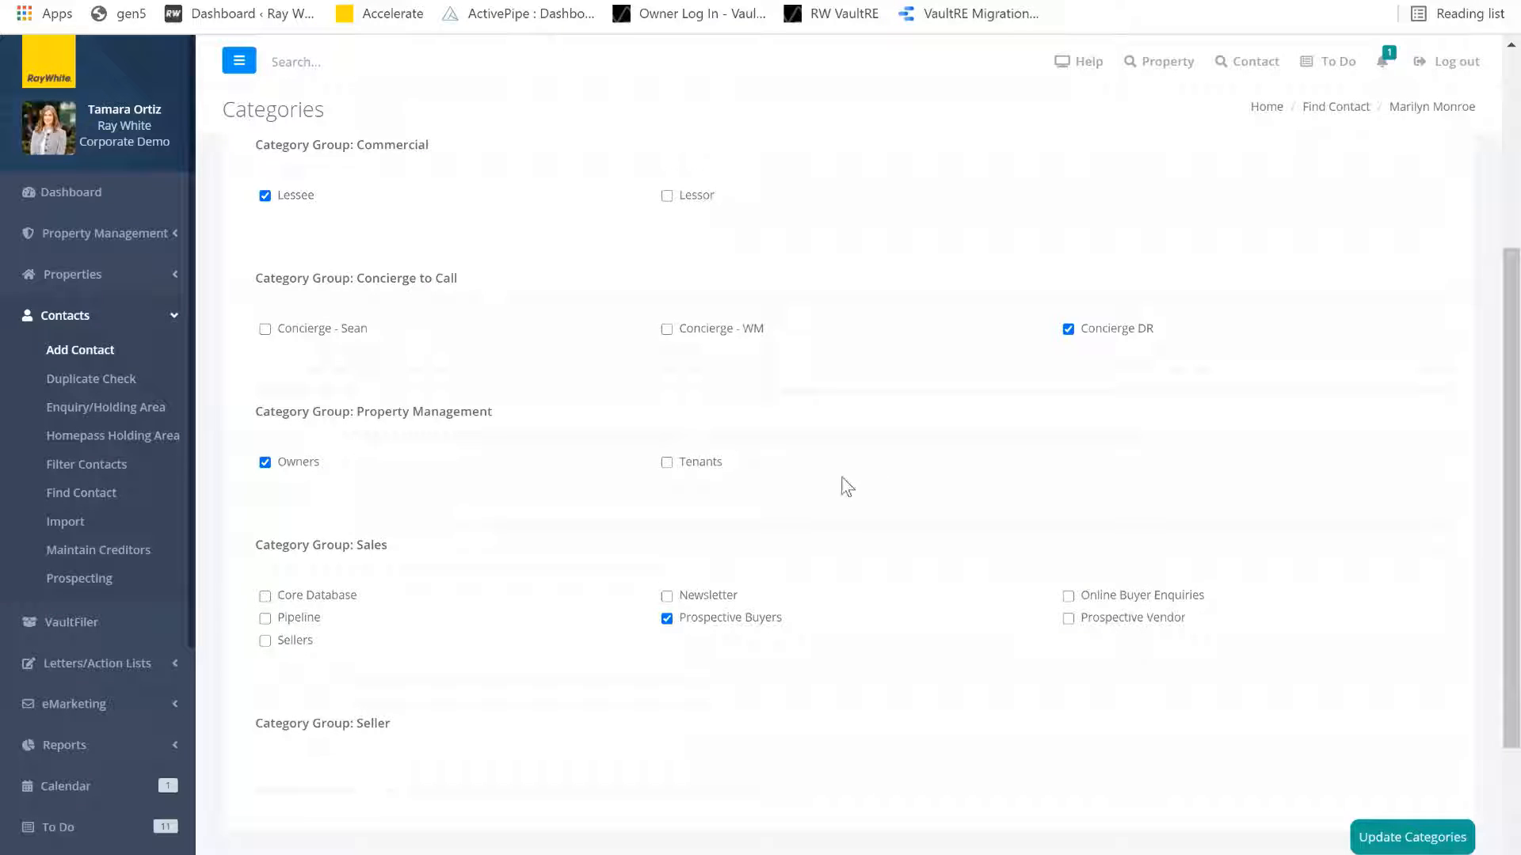
click(1410, 840)
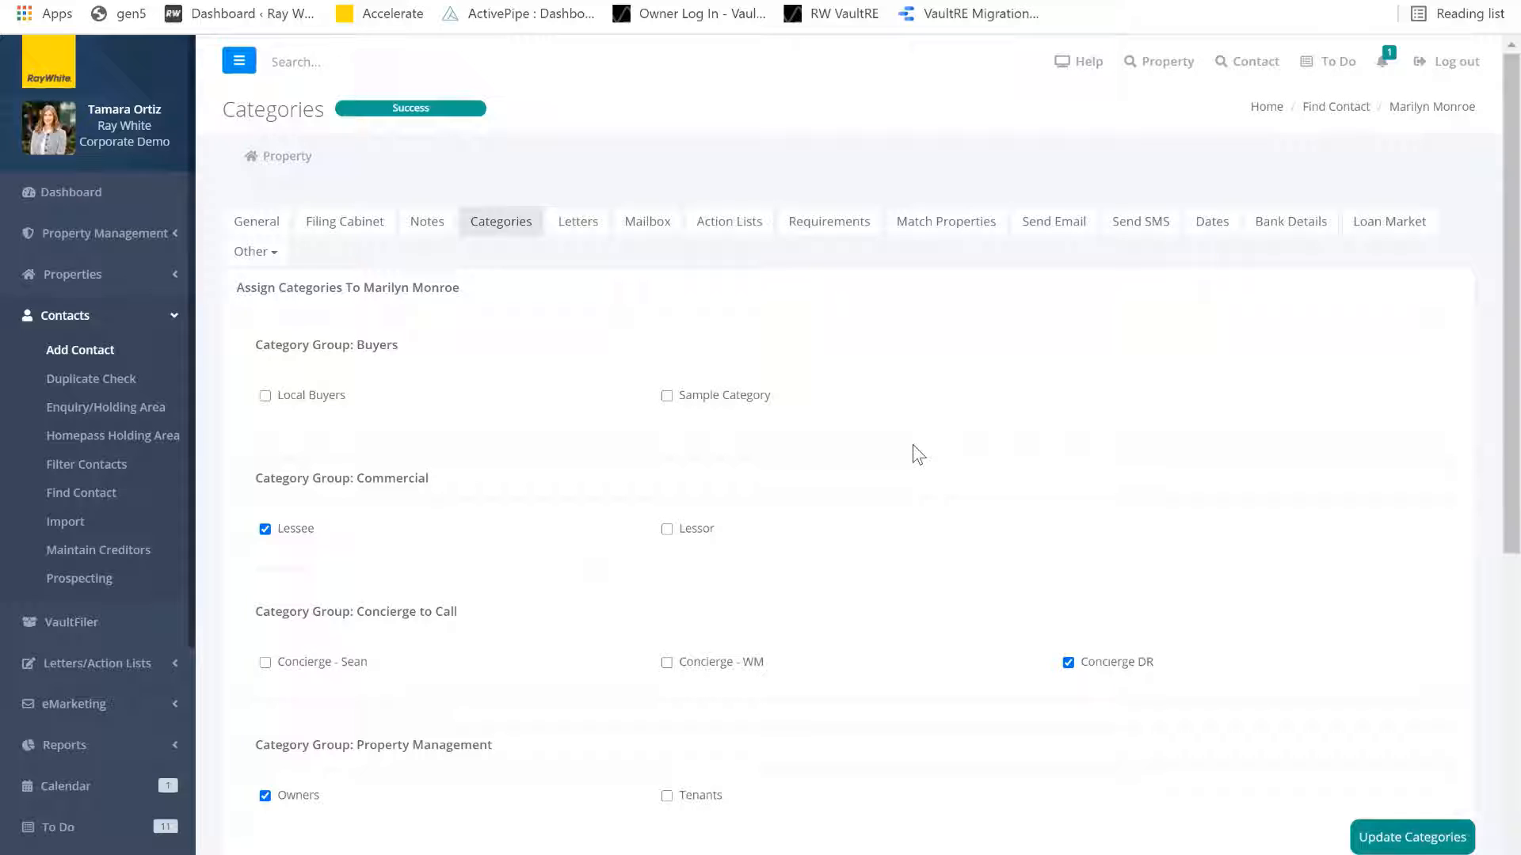
Step: Create a new Pipeline date entry for the contact and set its date to 31/05/2021
click(1213, 222)
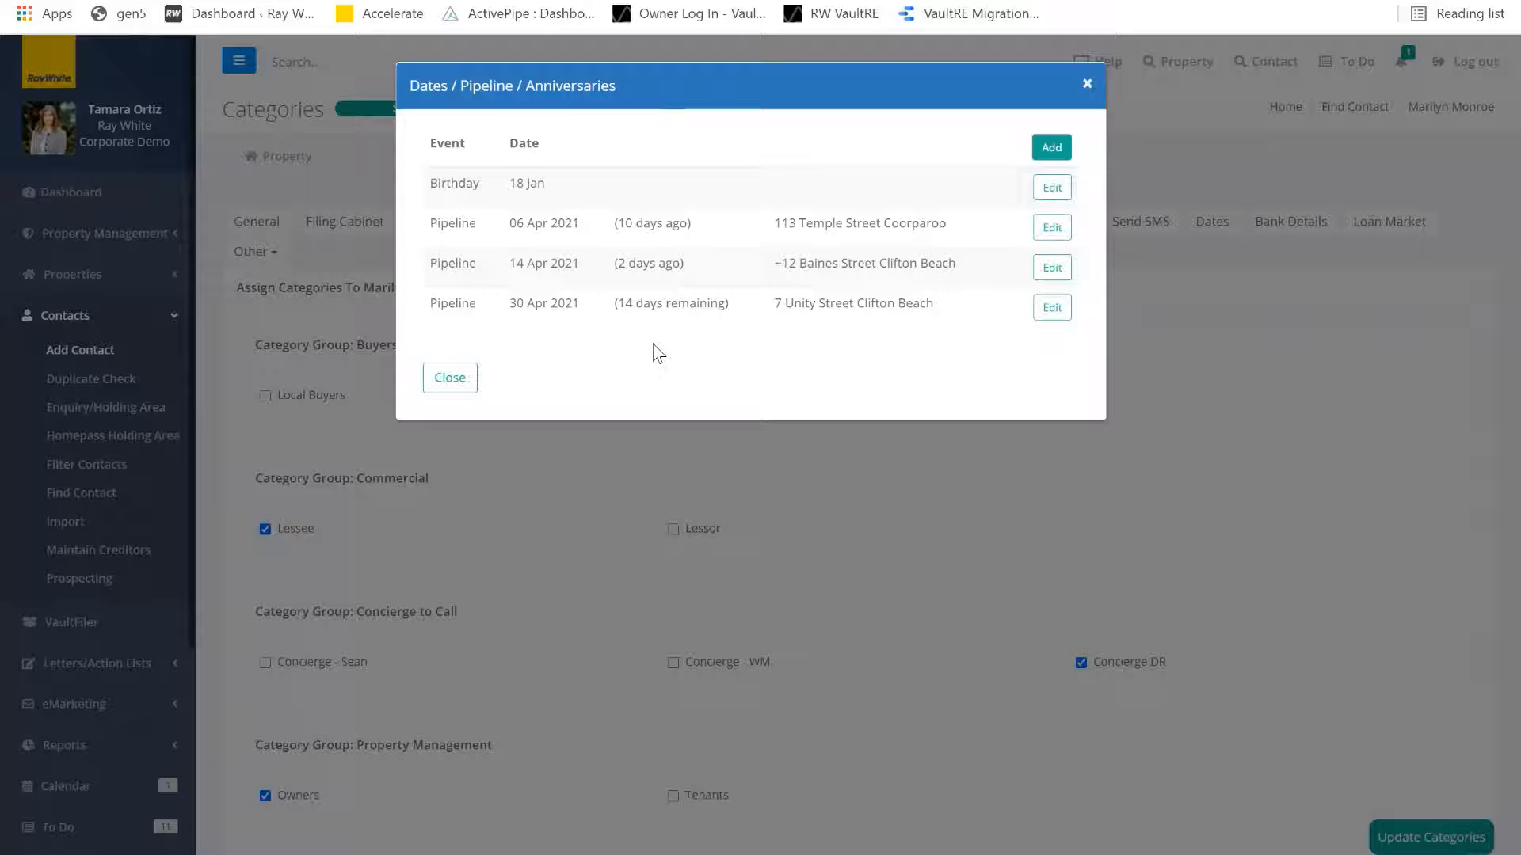
click(1052, 149)
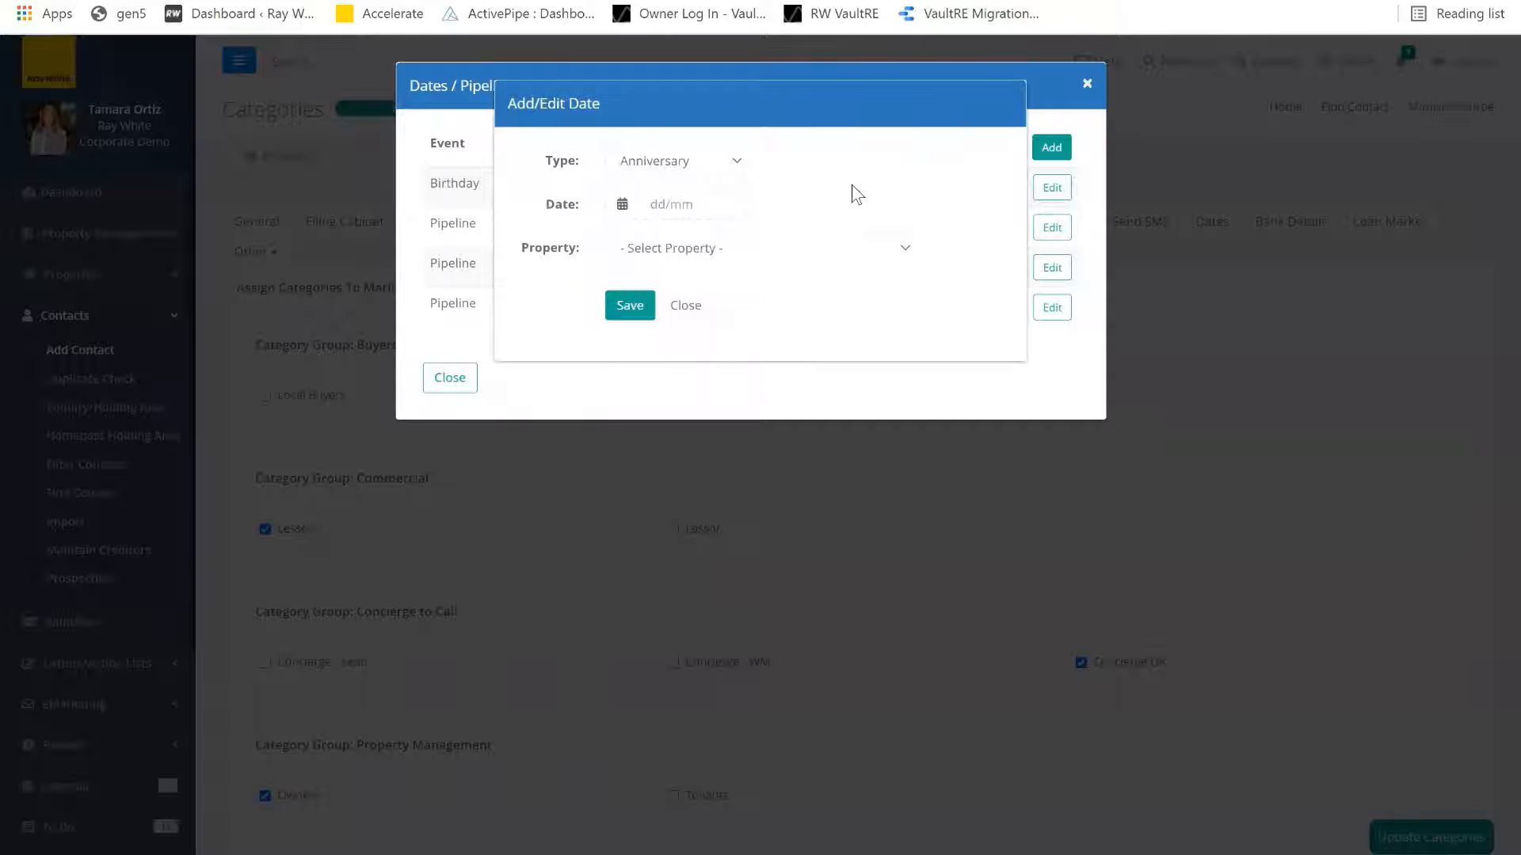
click(730, 162)
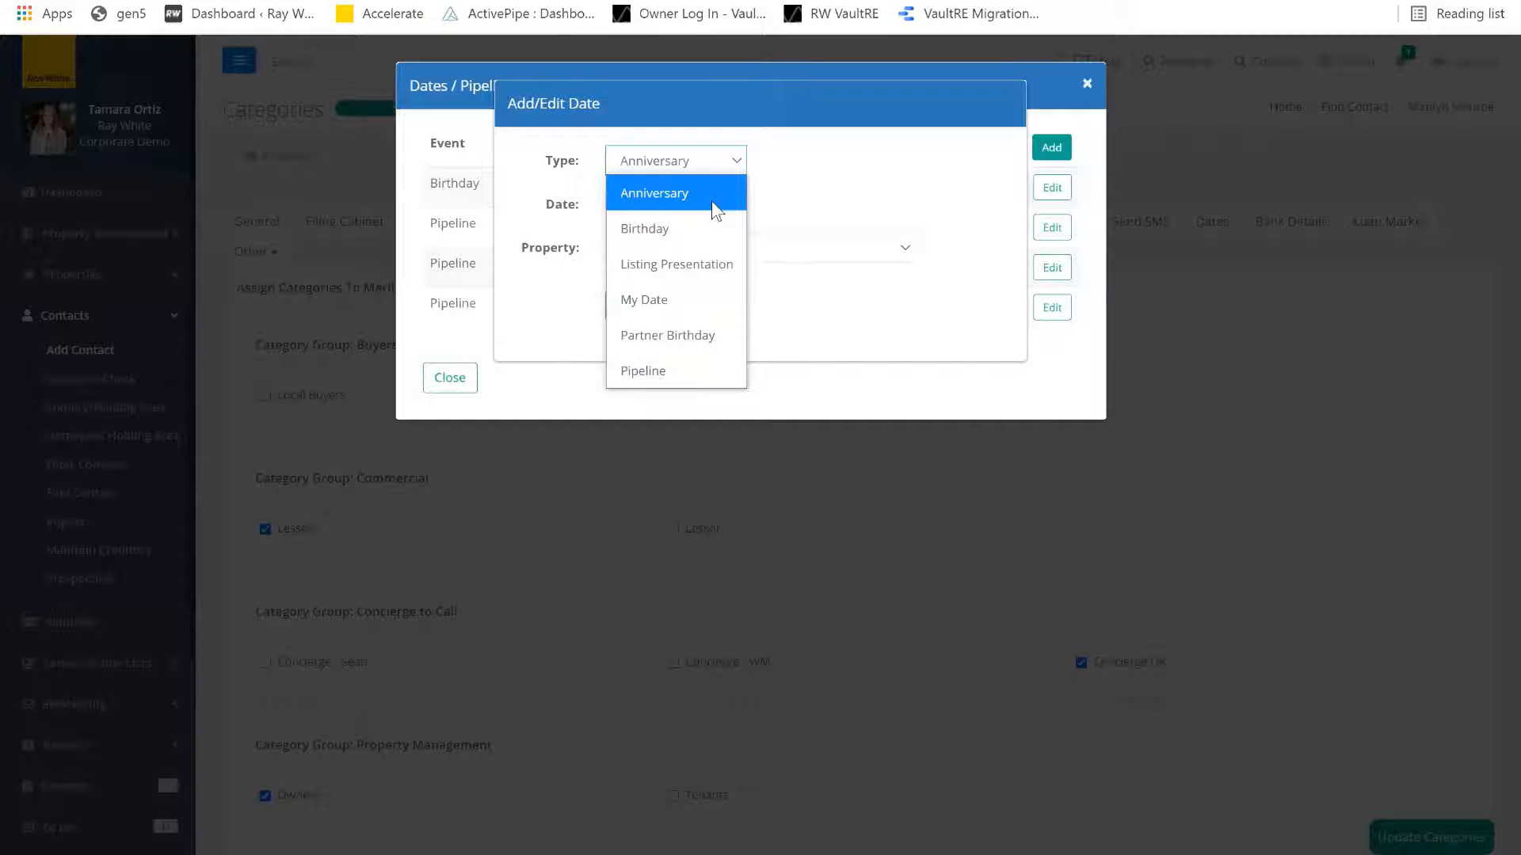
click(664, 372)
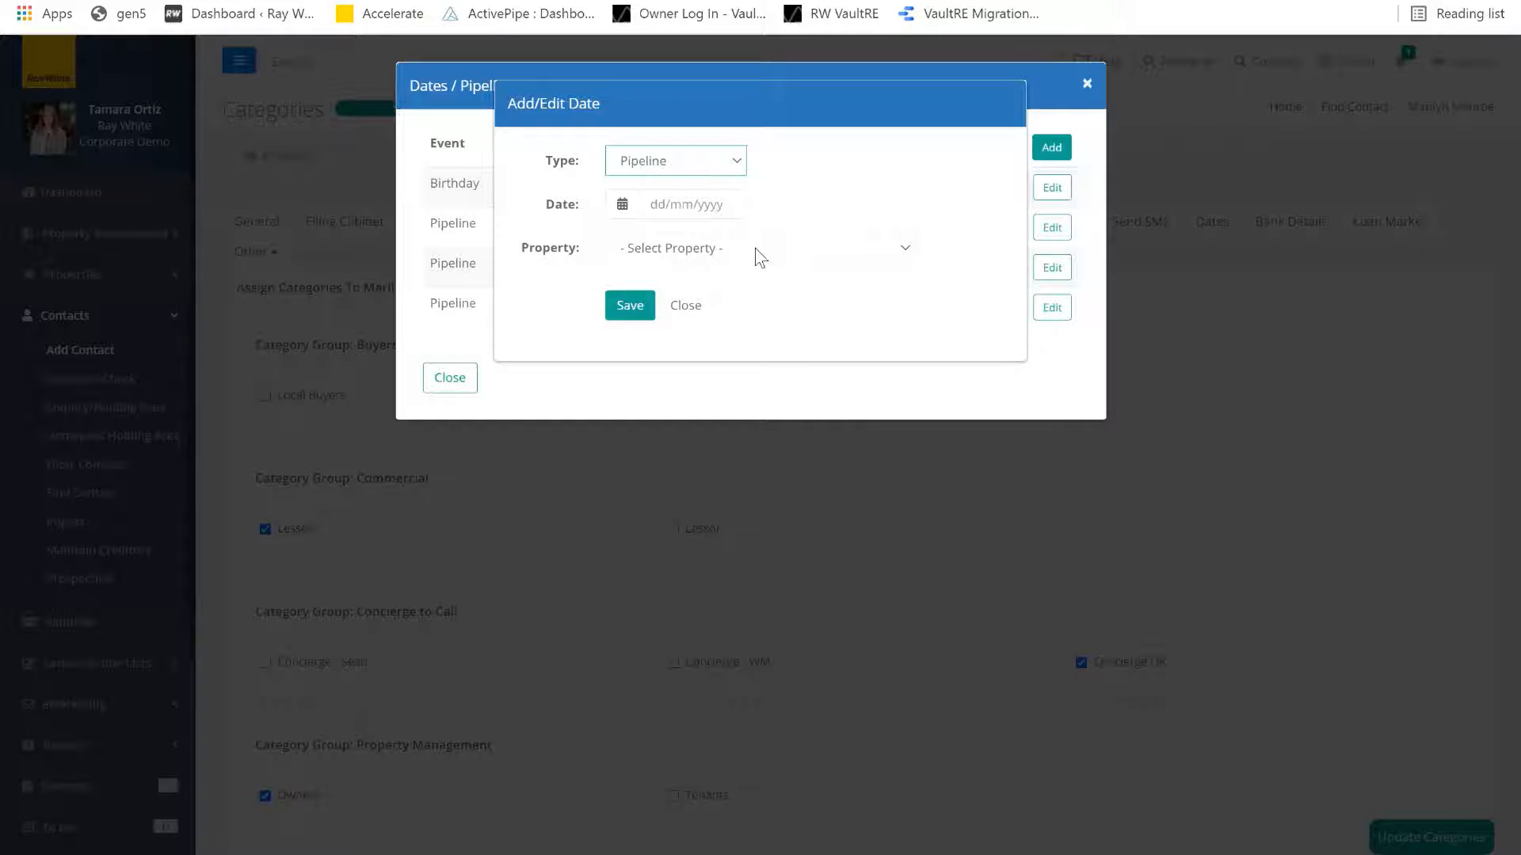
click(726, 204)
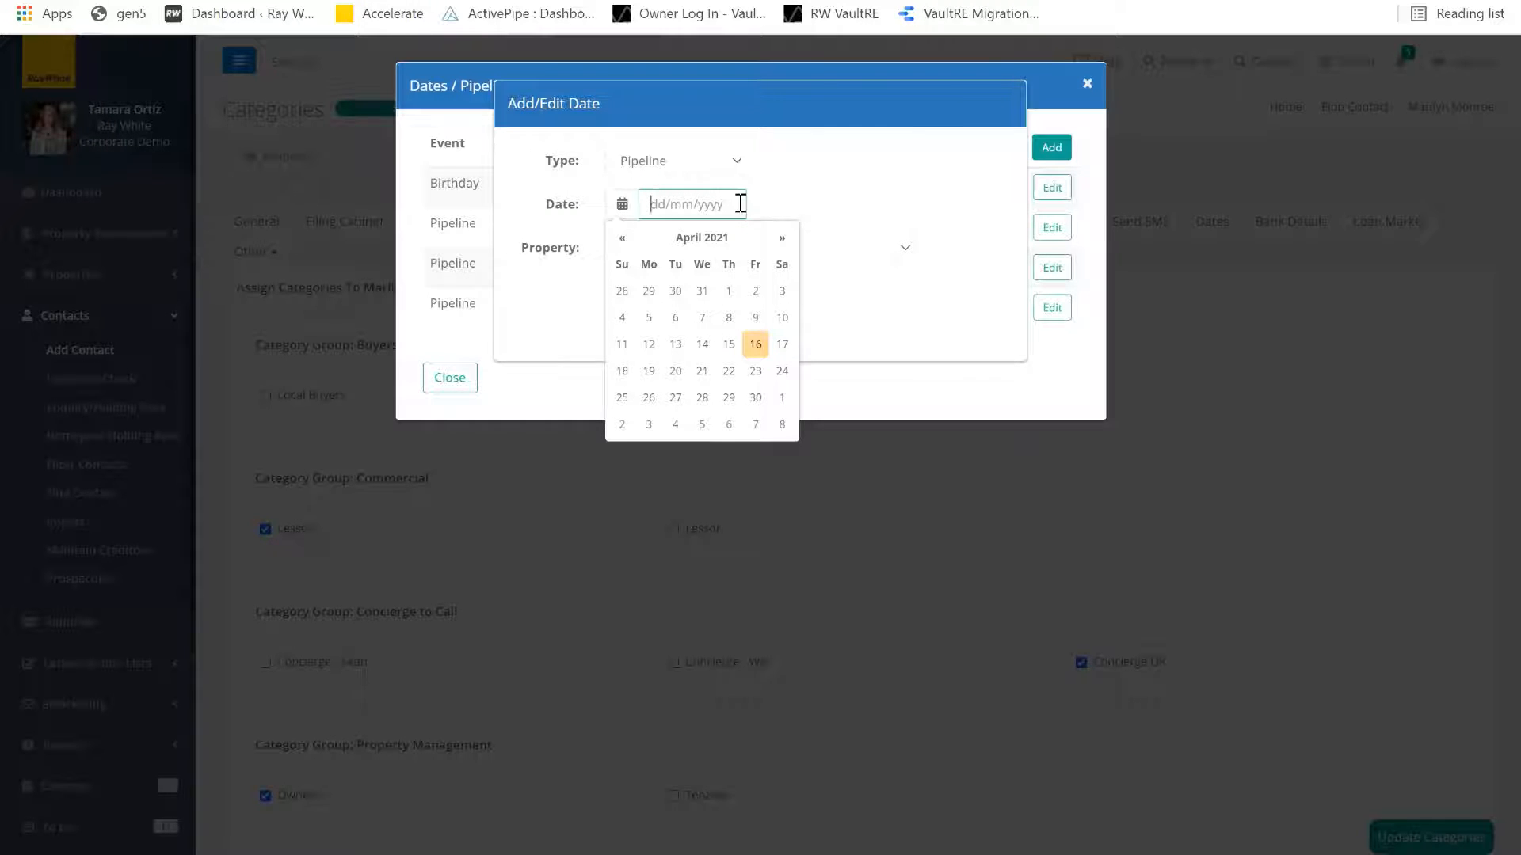
click(781, 237)
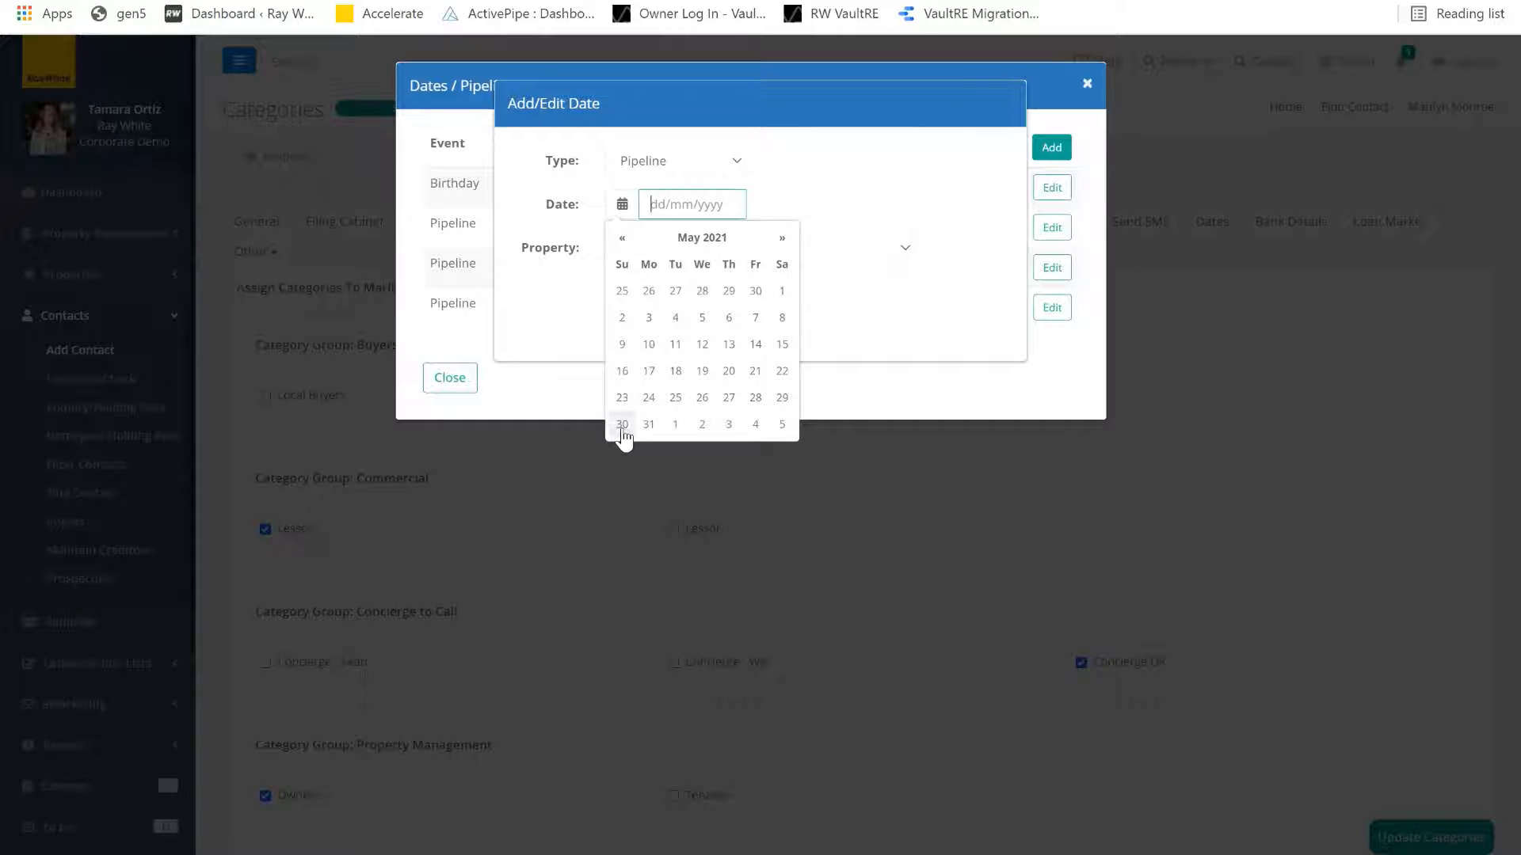
click(648, 425)
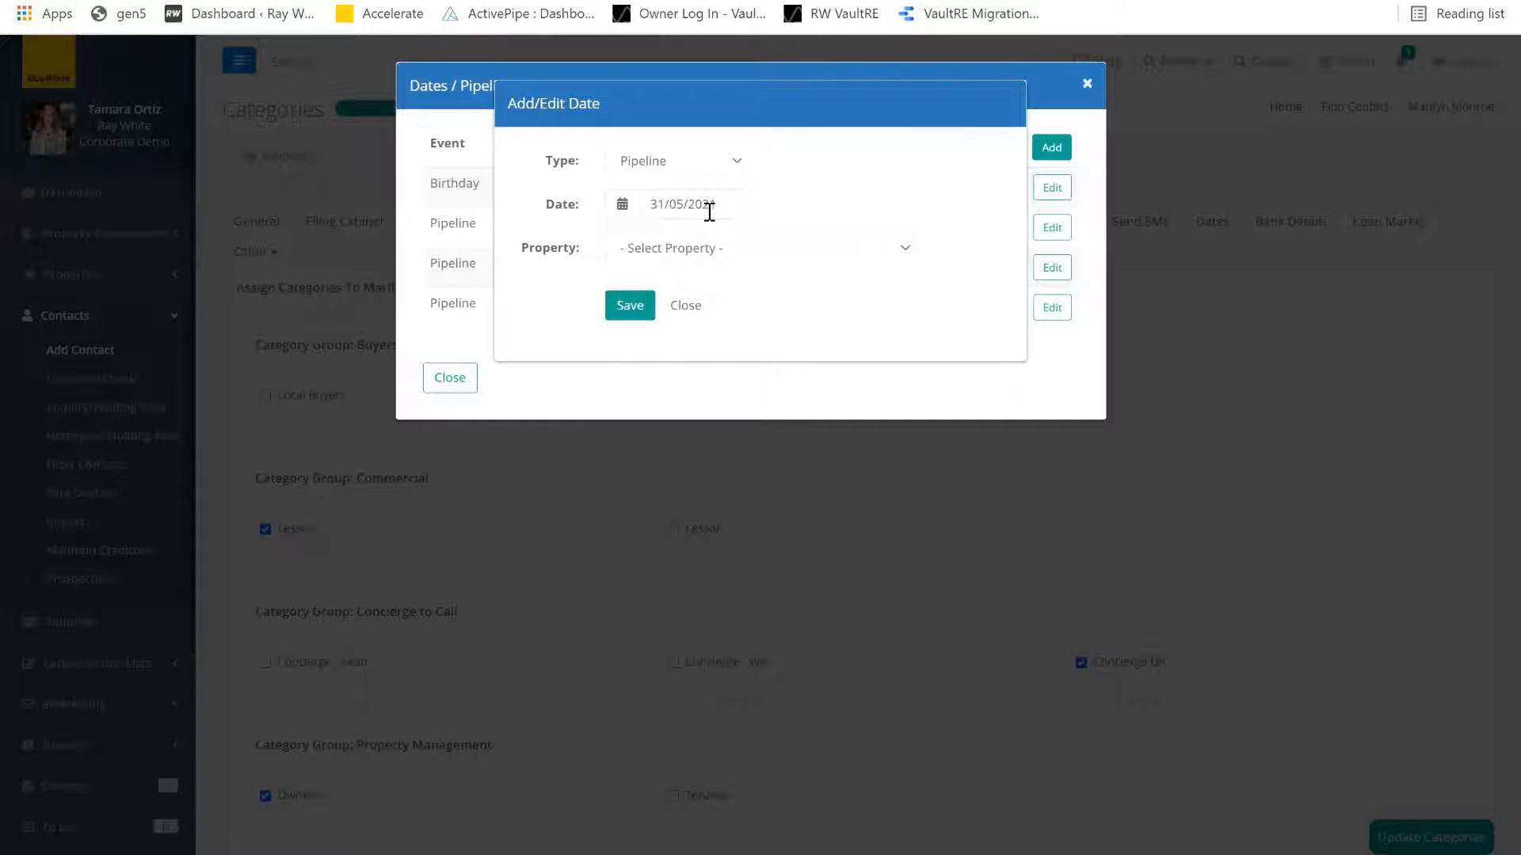
Step: Link the pipeline date to the contact's Baines Street sale-division property, save it and close the dates list
click(728, 253)
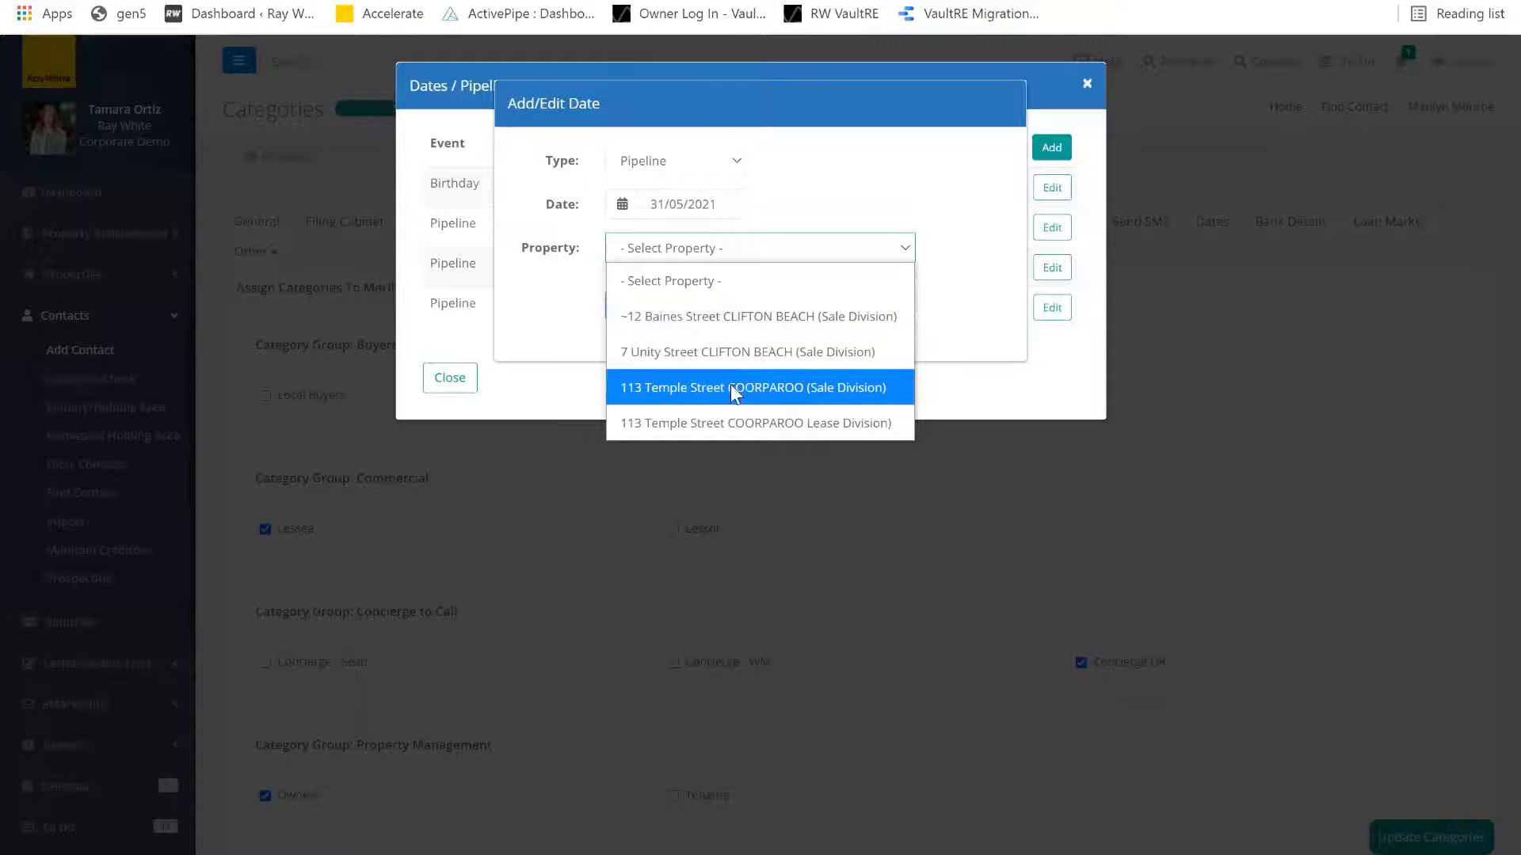
click(717, 317)
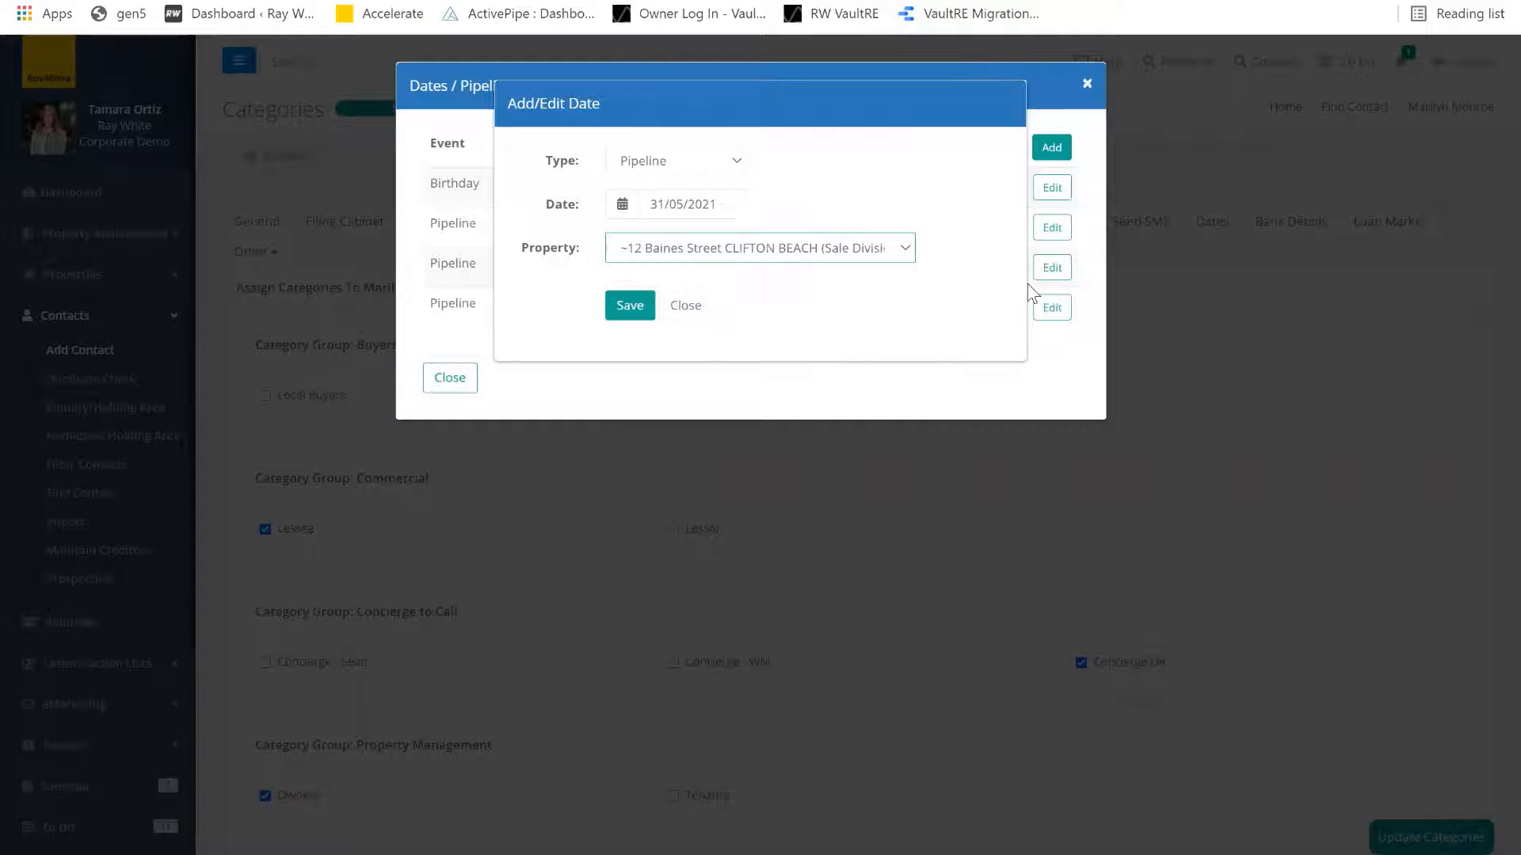
click(626, 319)
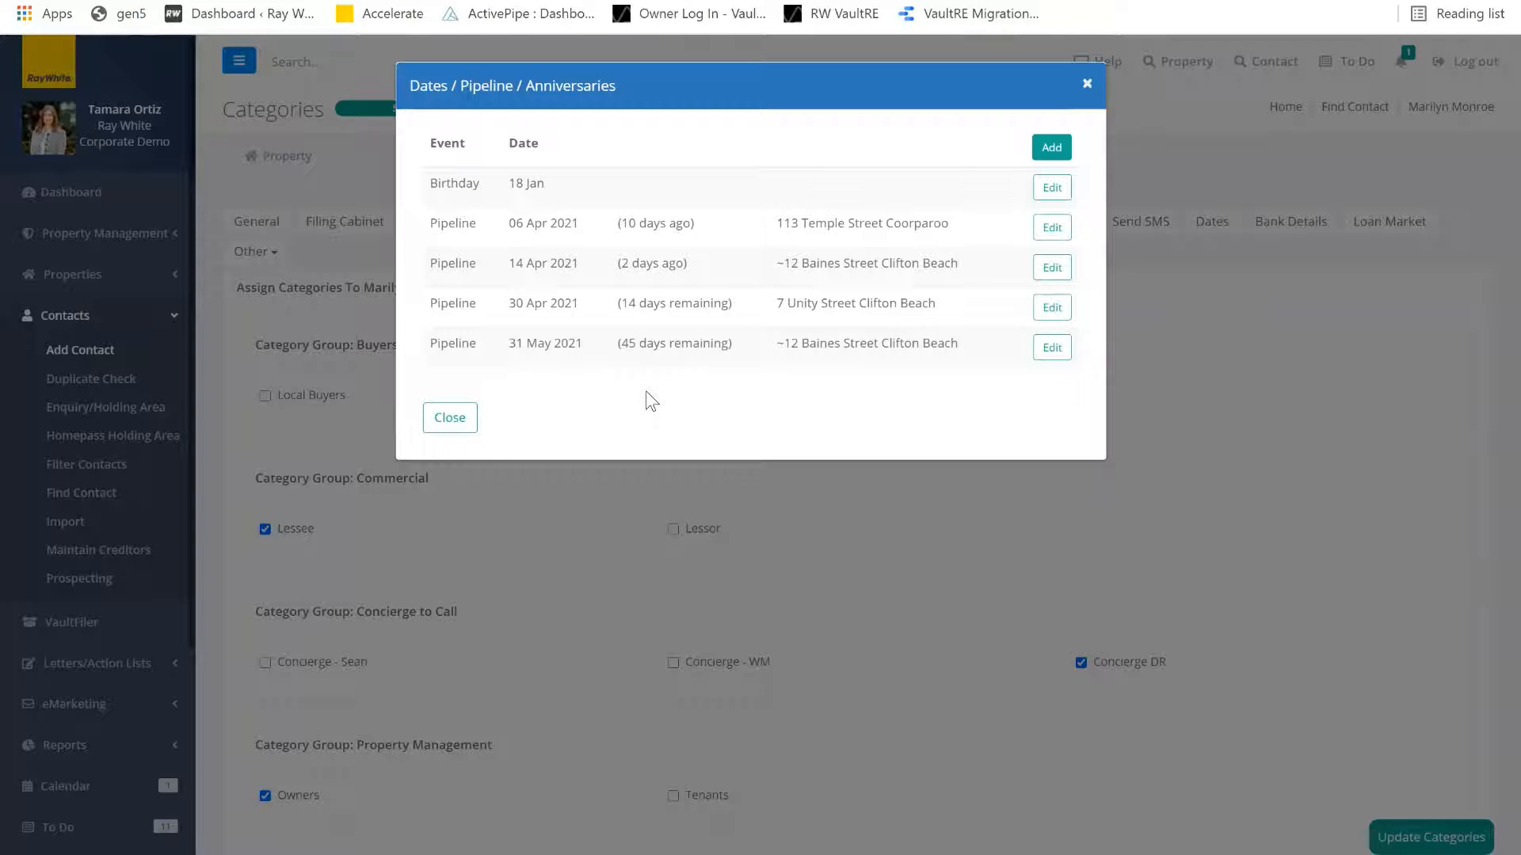
click(449, 420)
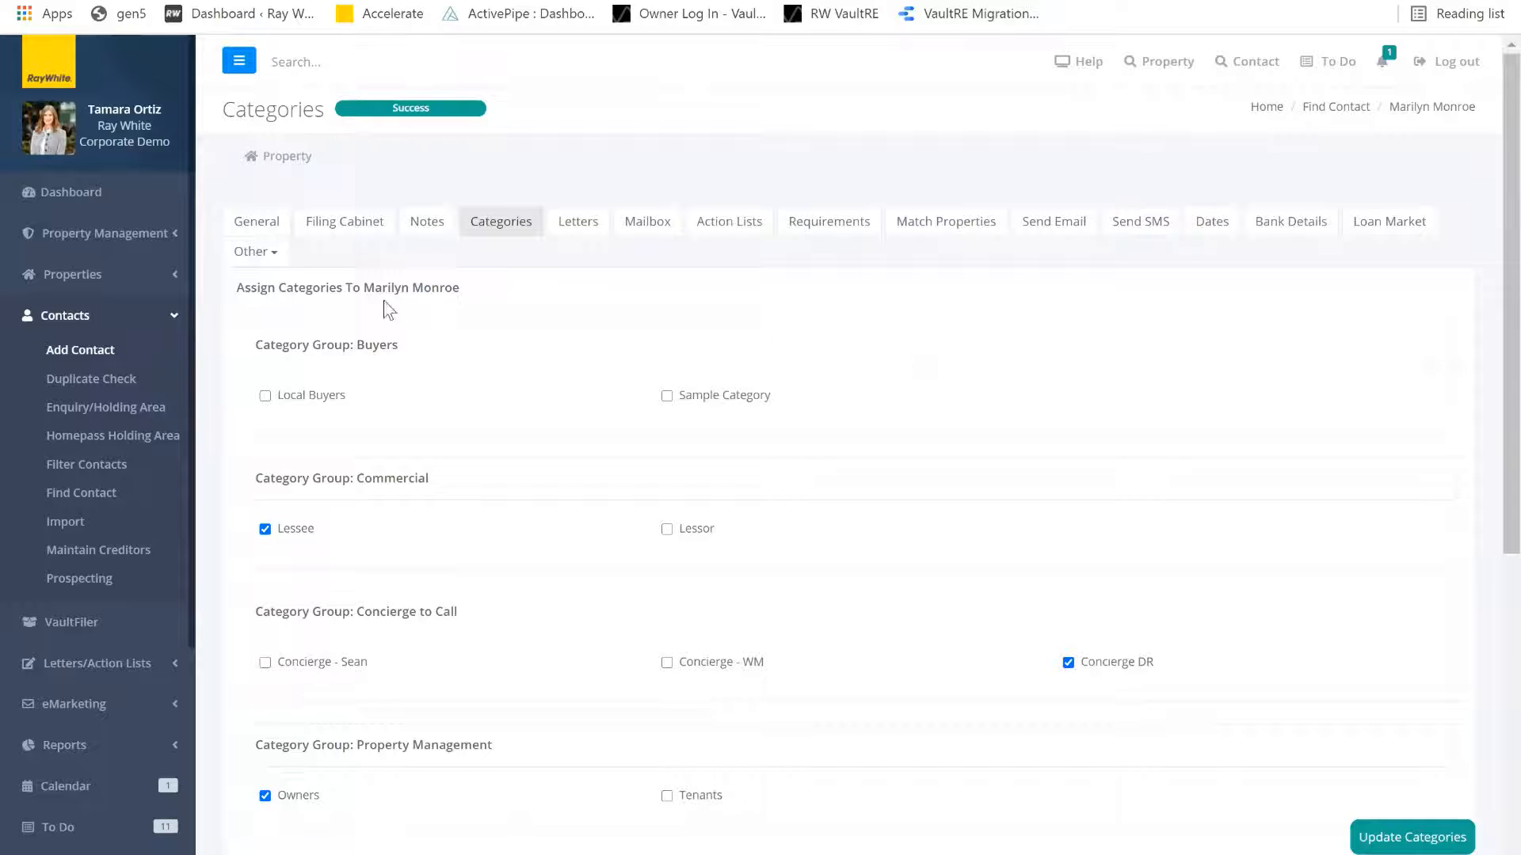
Step: Check the sales team's Pipeline widget options in the dashboard configuration and review the upcoming pipeline entries on the dashboard
click(79, 196)
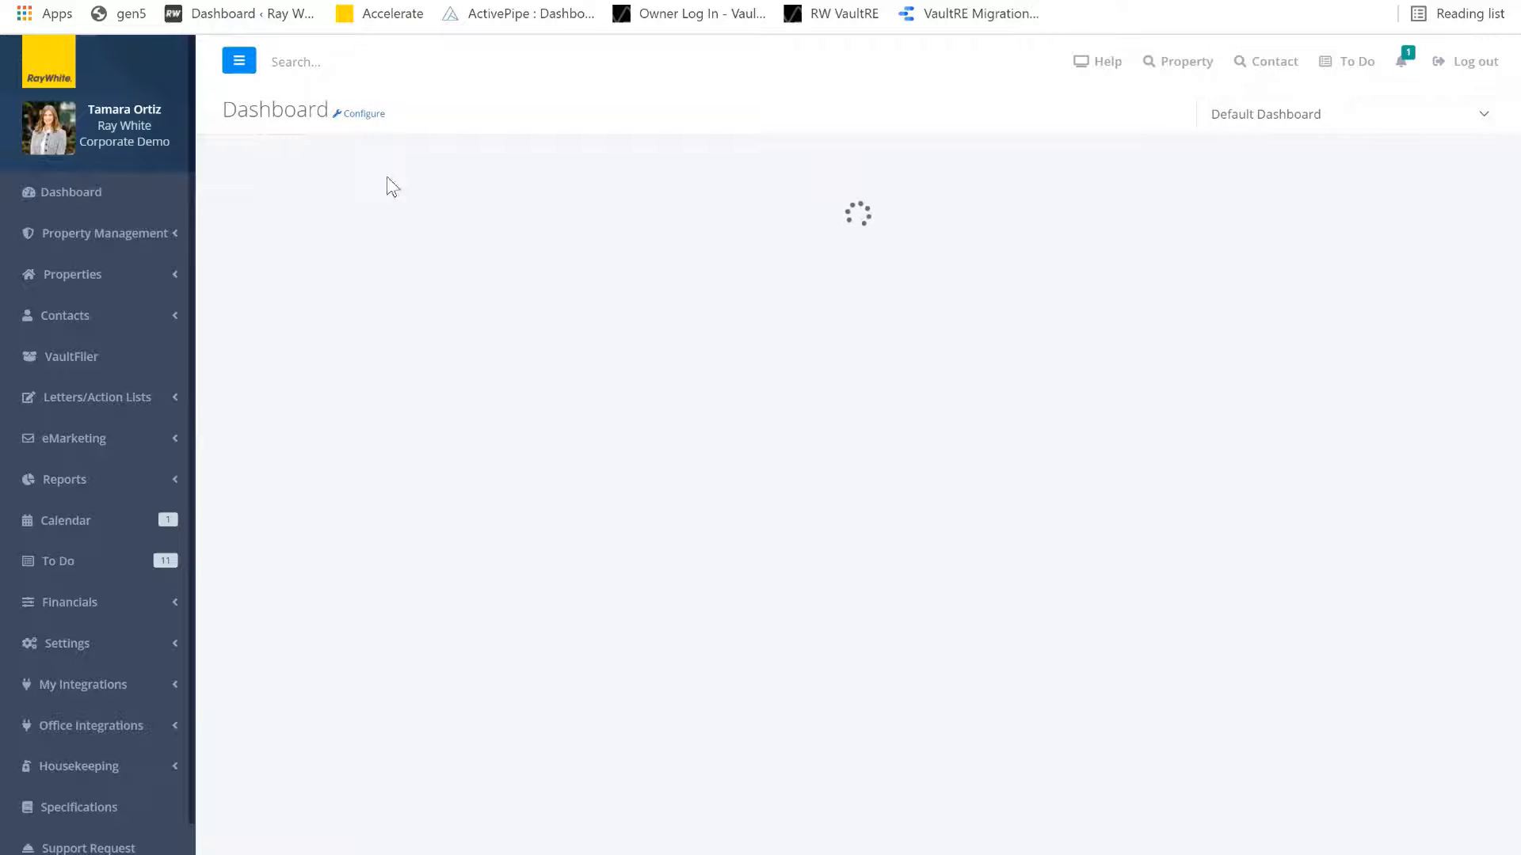
click(378, 113)
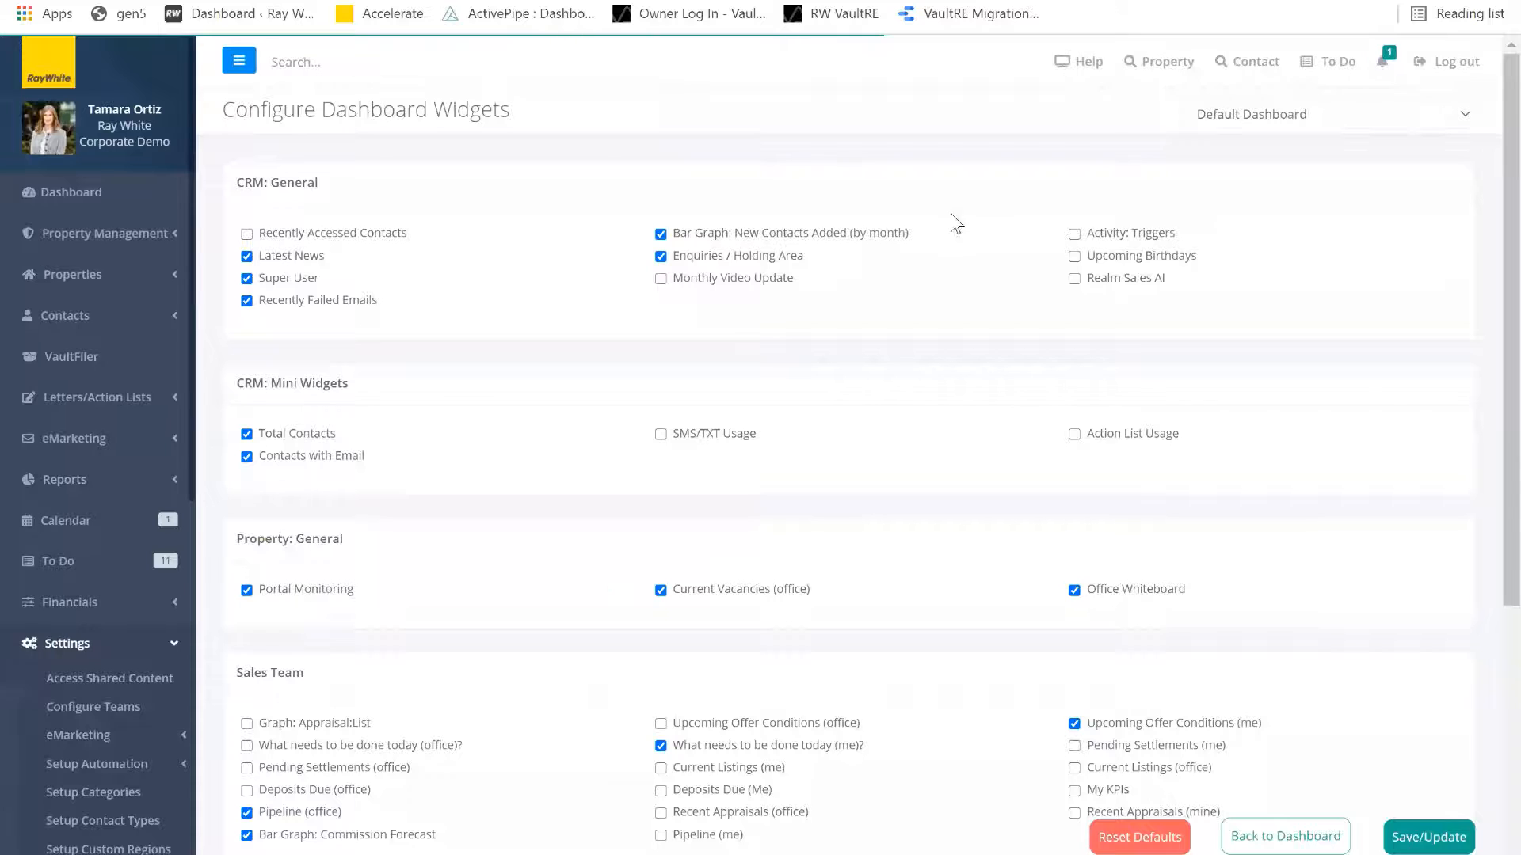
scroll(1035, 365, down, 1)
scroll(1038, 367, down, 3)
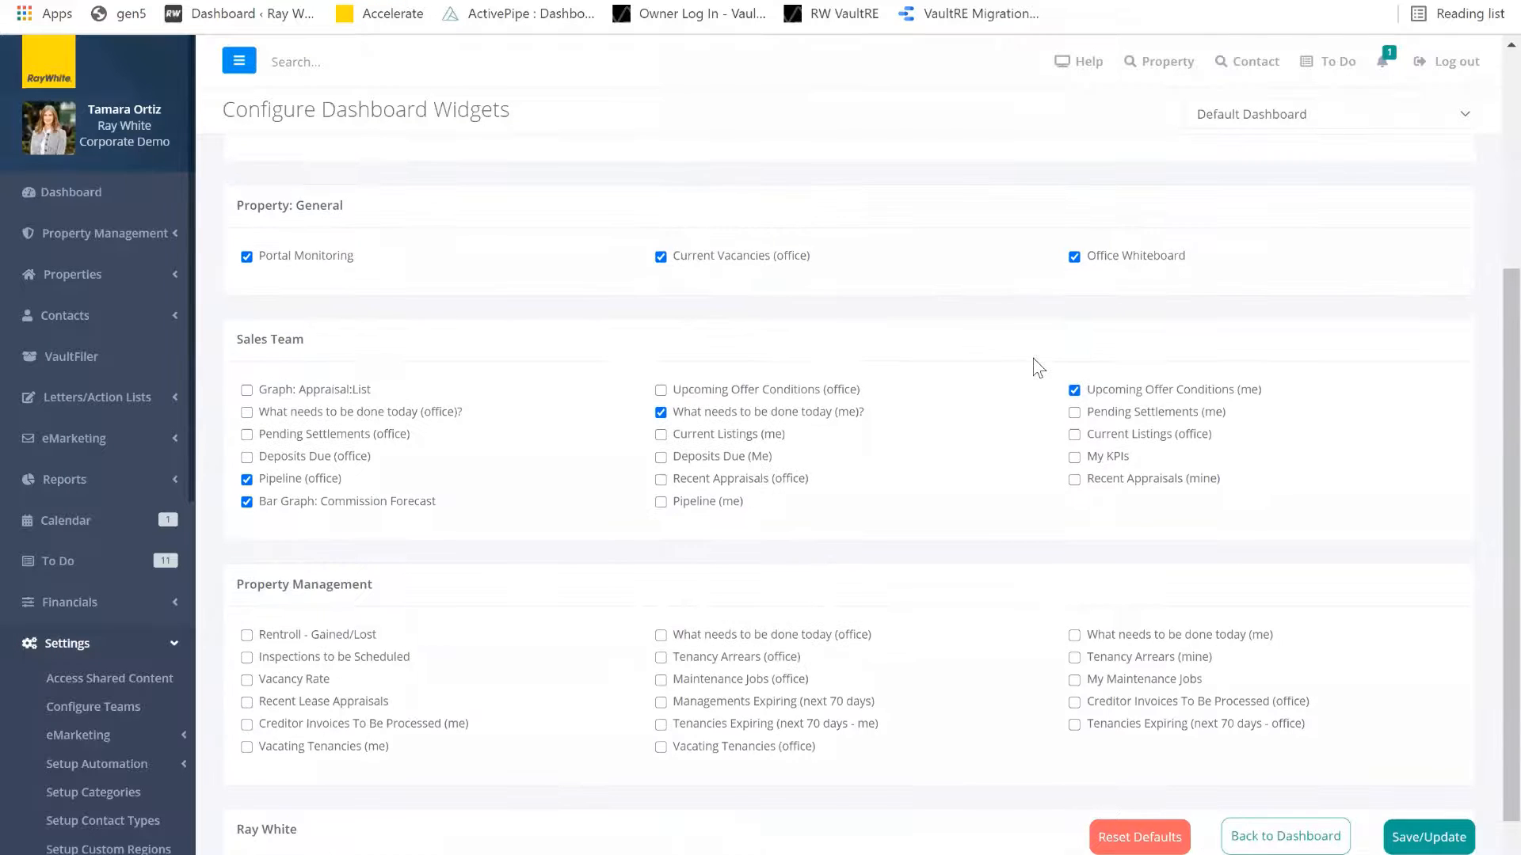
drag(759, 503, 662, 511)
click(814, 502)
scroll(891, 519, up, 4)
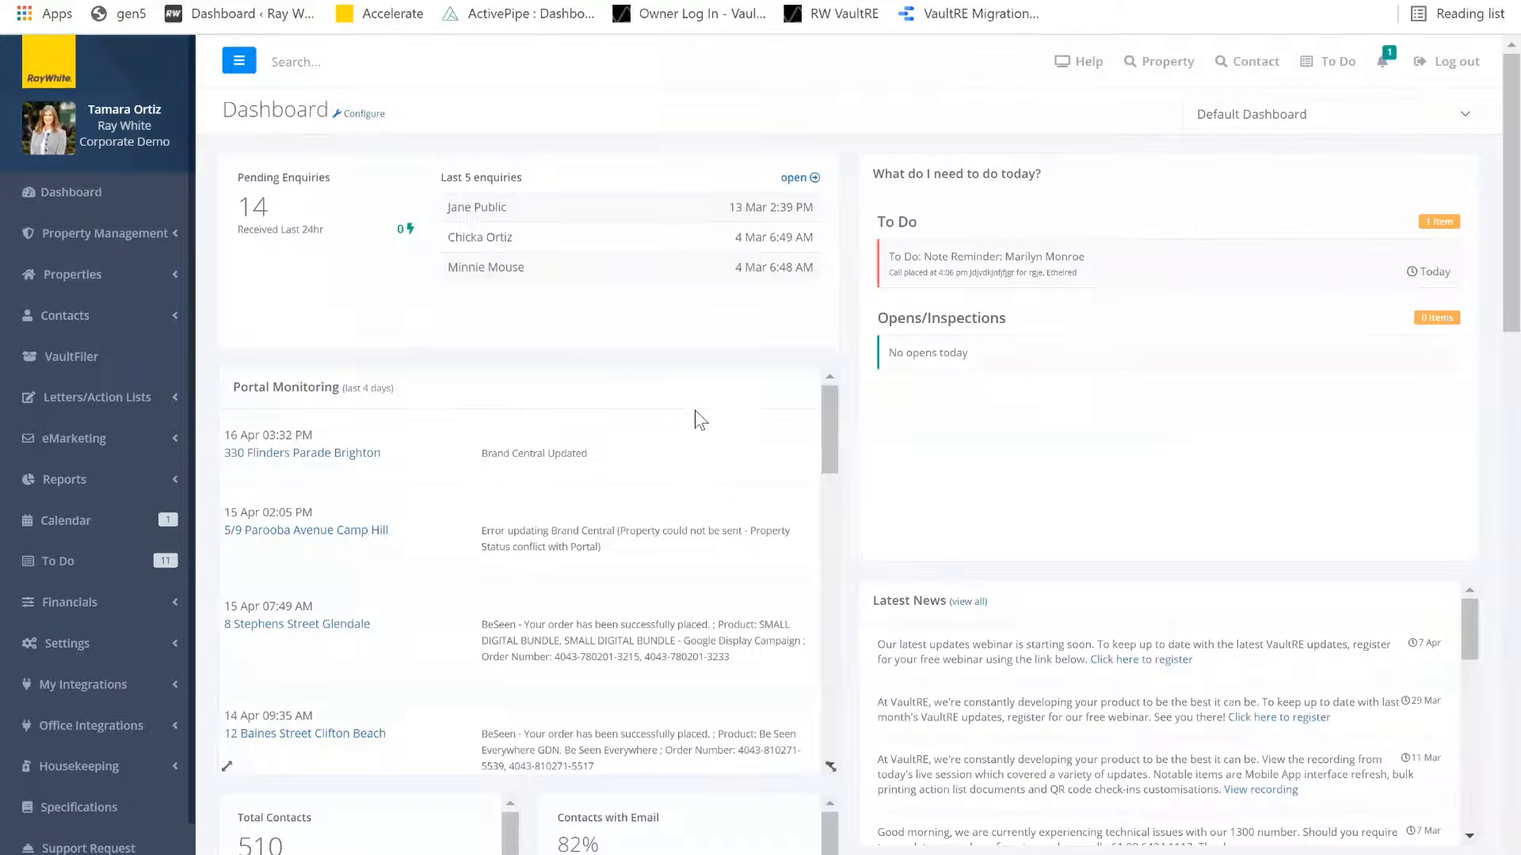
scroll(697, 421, down, 3)
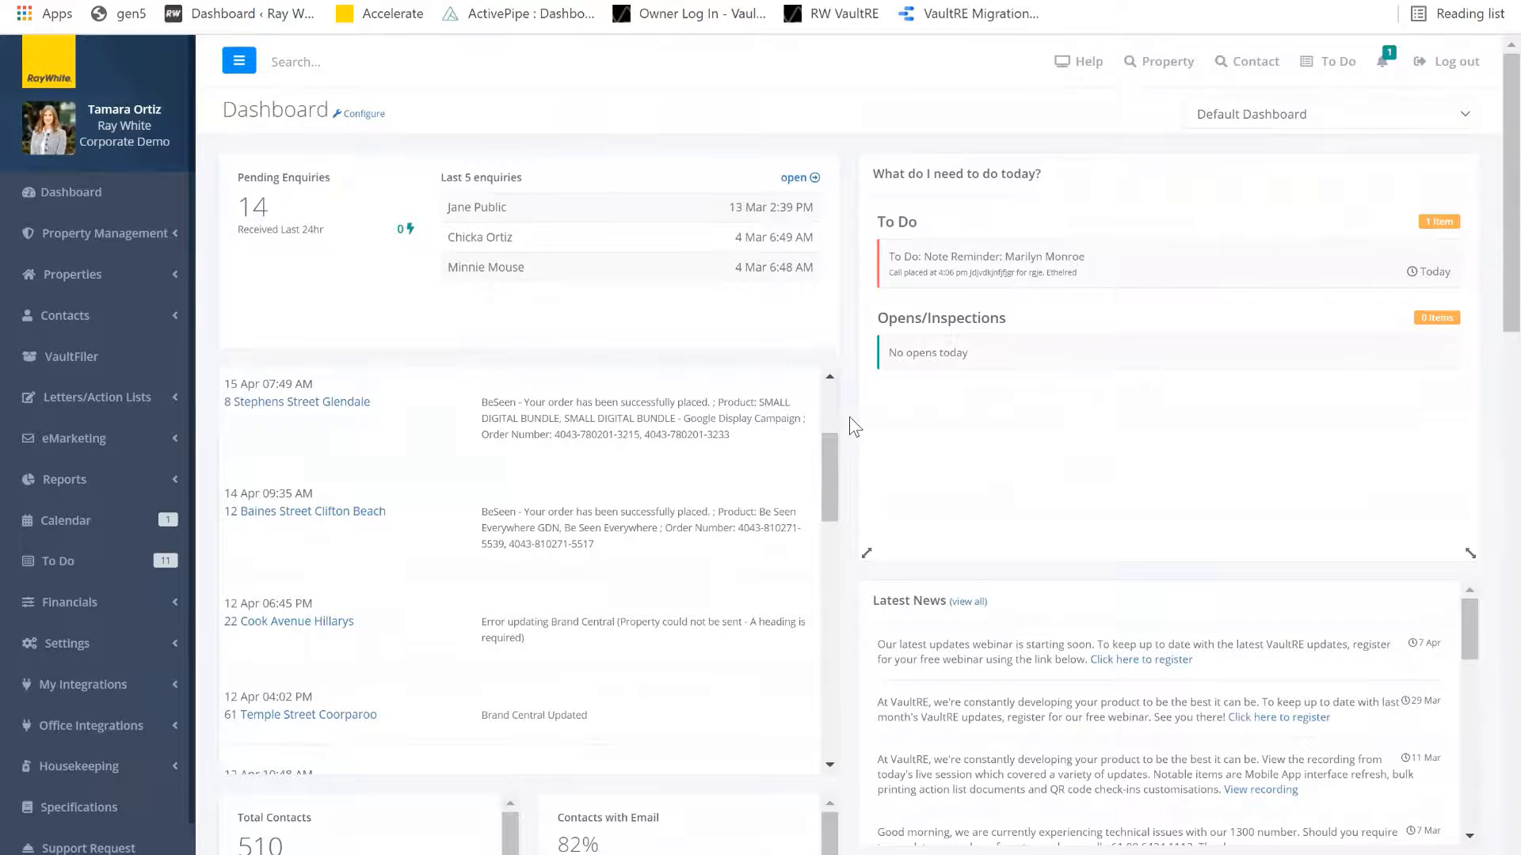
scroll(849, 417, down, 10)
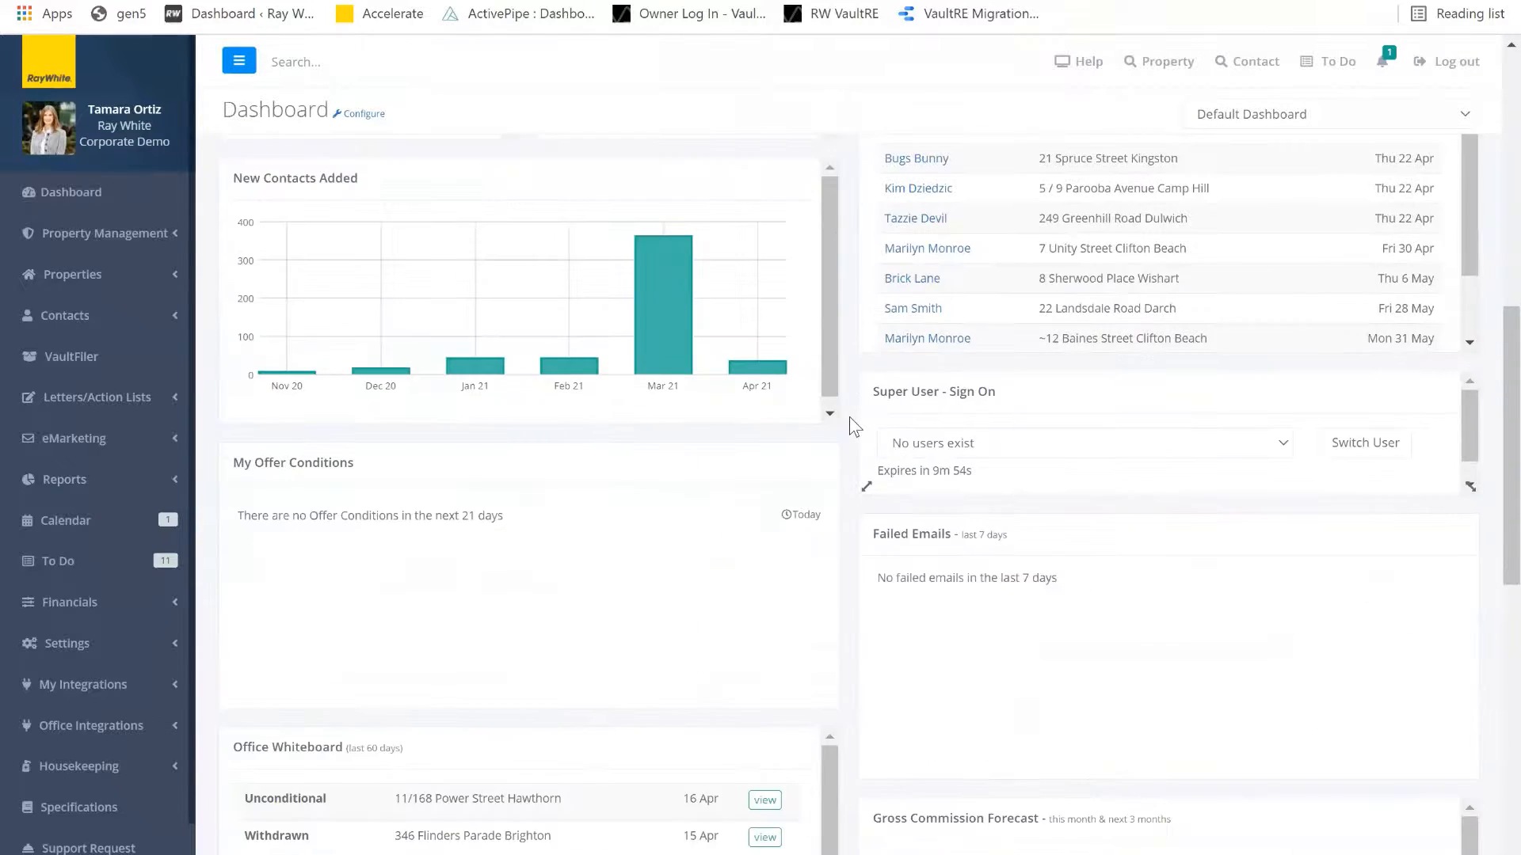
scroll(849, 417, up, 3)
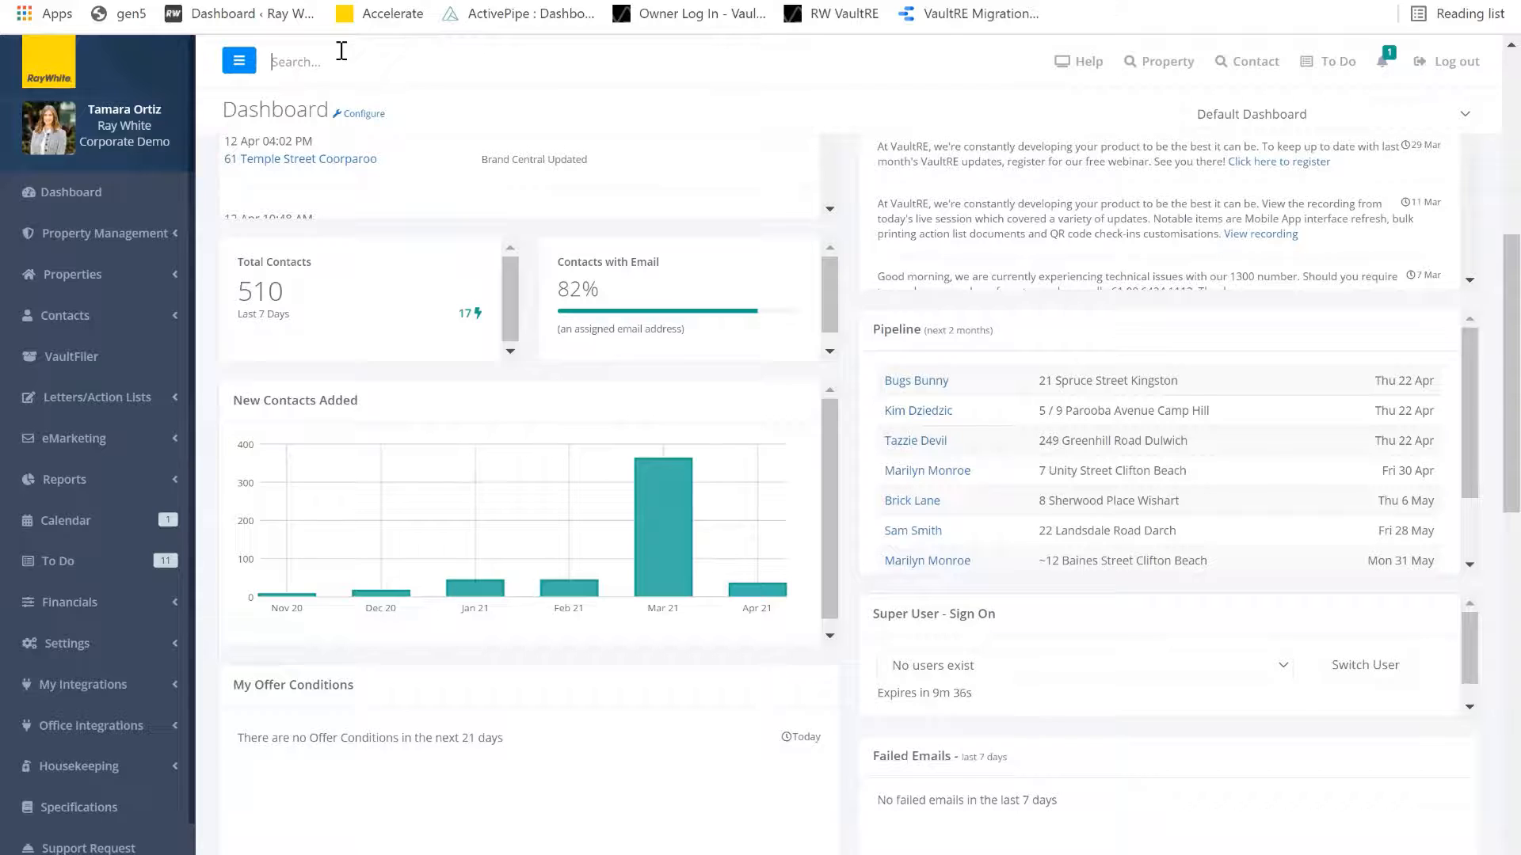
Step: Search for the contact by first name and open the first matching contact record
text(mailyn)
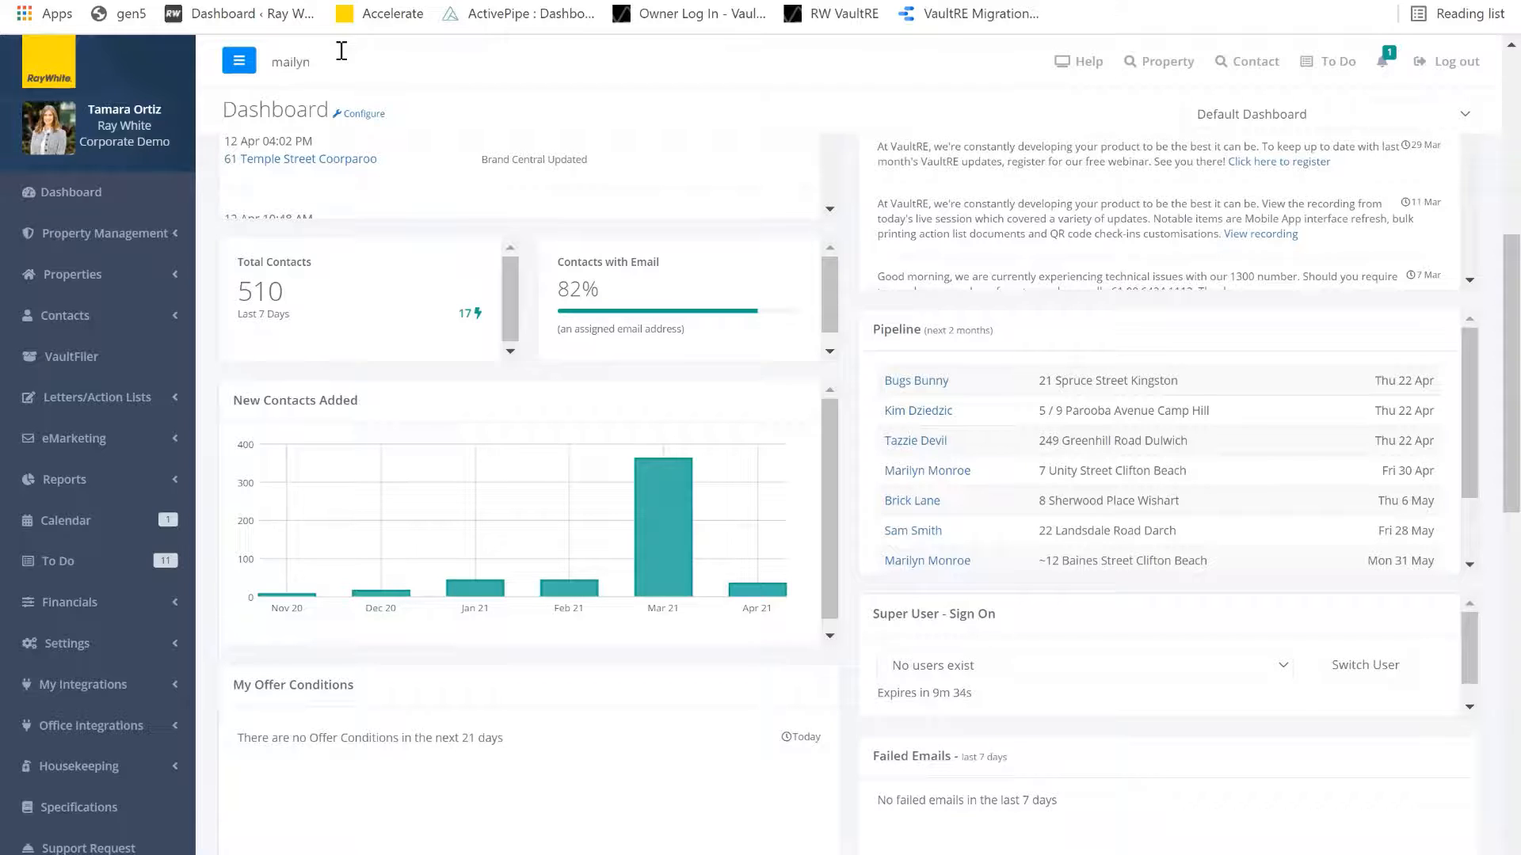
key(BackSpace)
key(BackSpace)
key(BackSpace)
key(BackSpace)
text(ril)
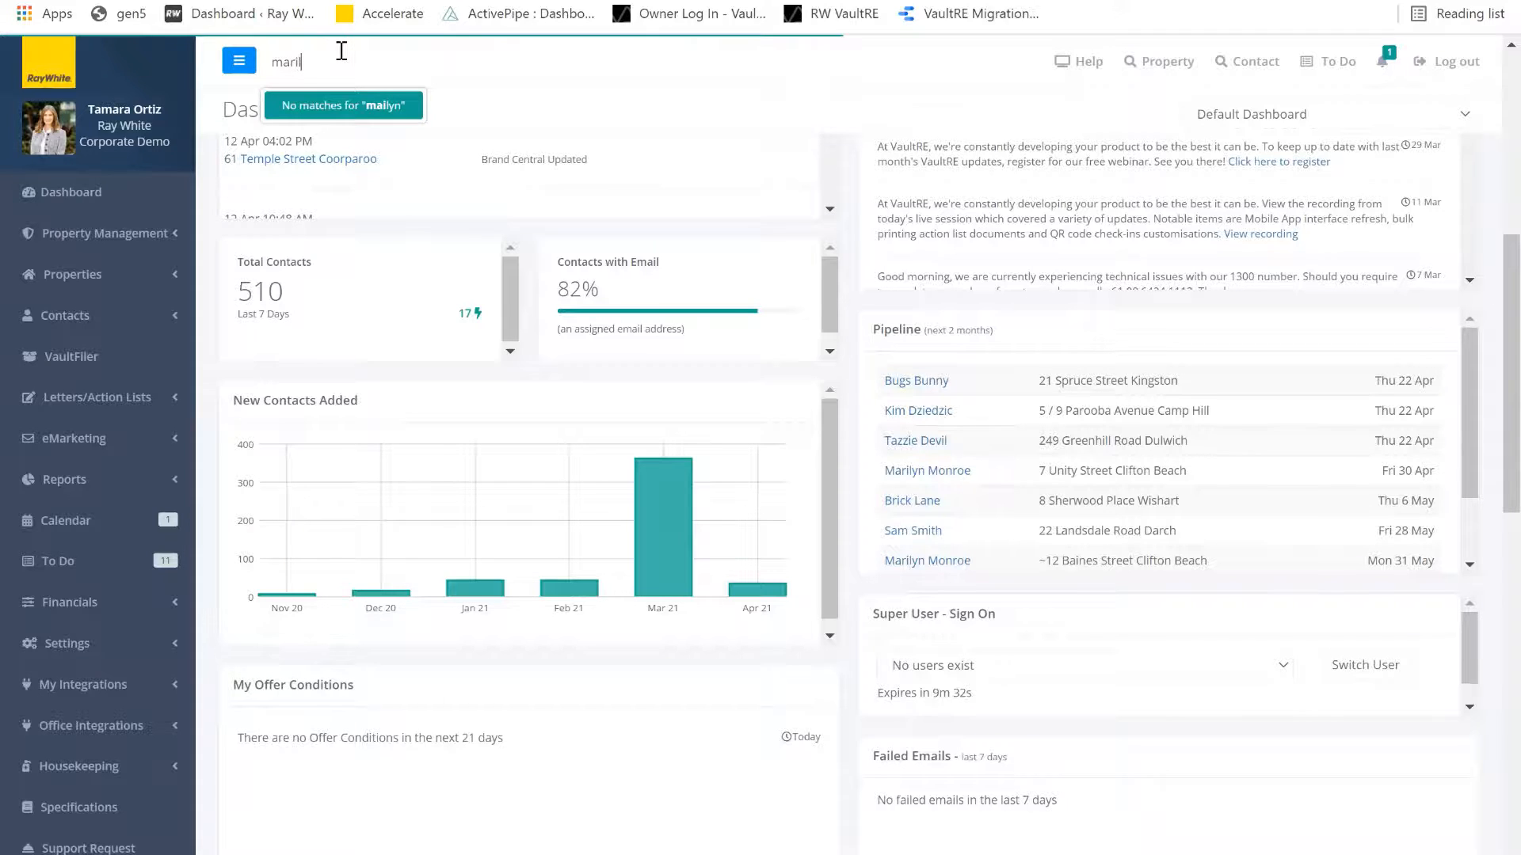
text(yn)
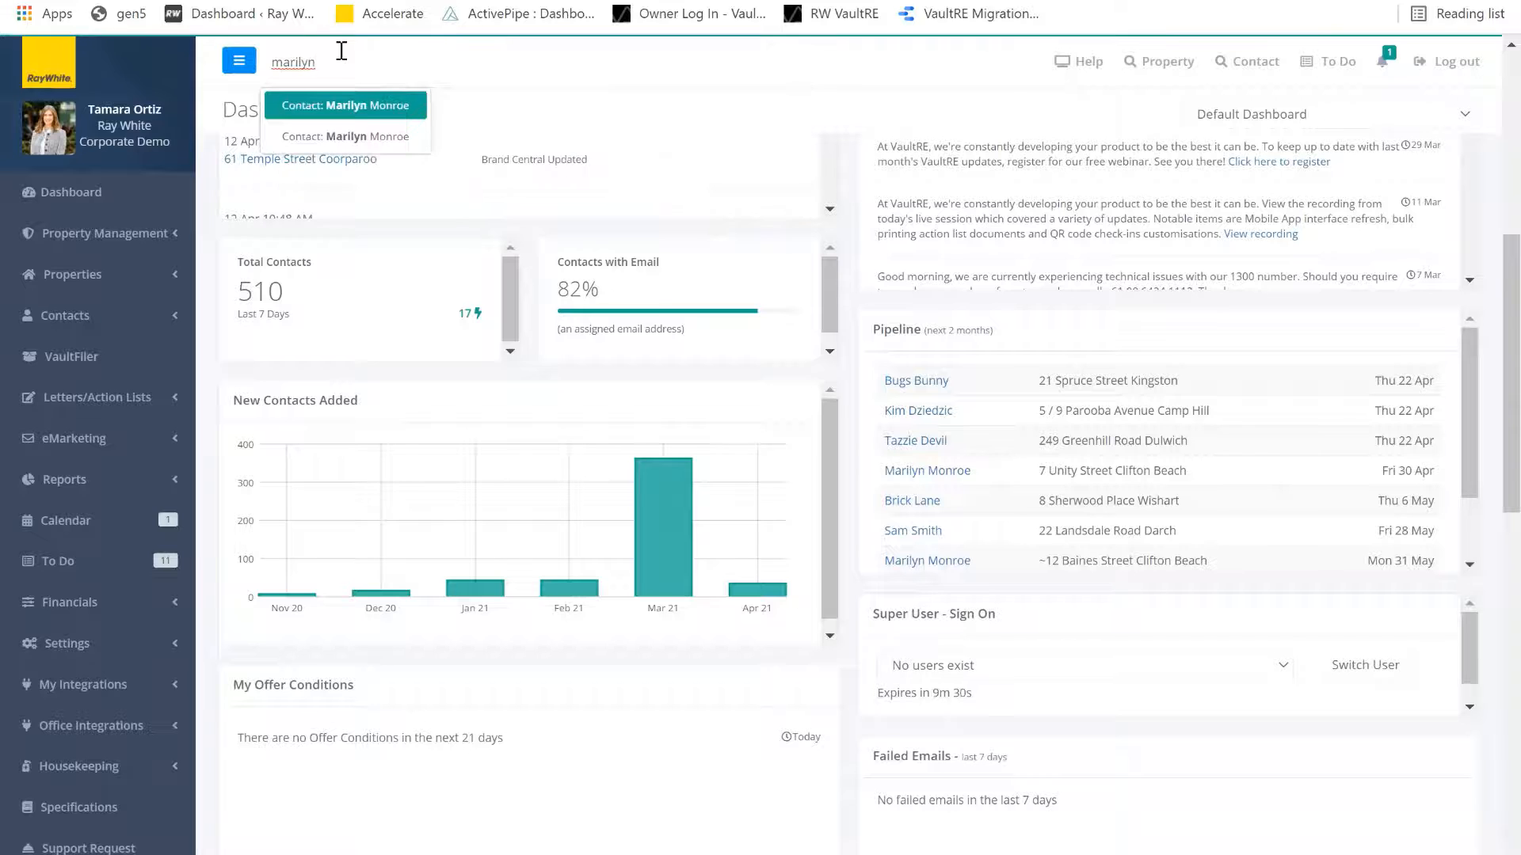
click(379, 111)
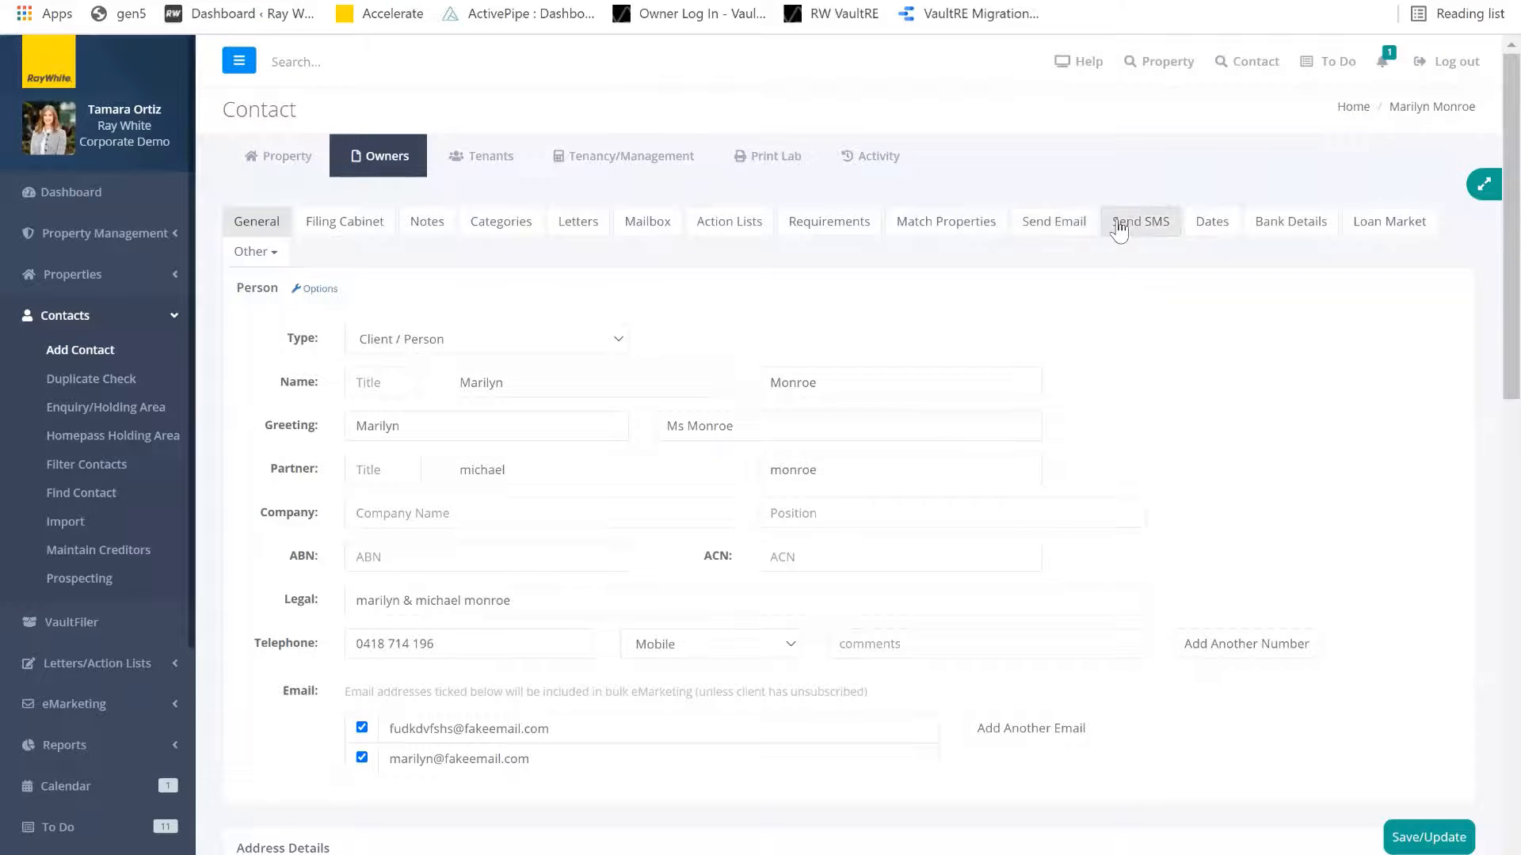
Step: Start an email to the contact, adding the second email address as recipient and the Temple Street owner role as context
click(1053, 223)
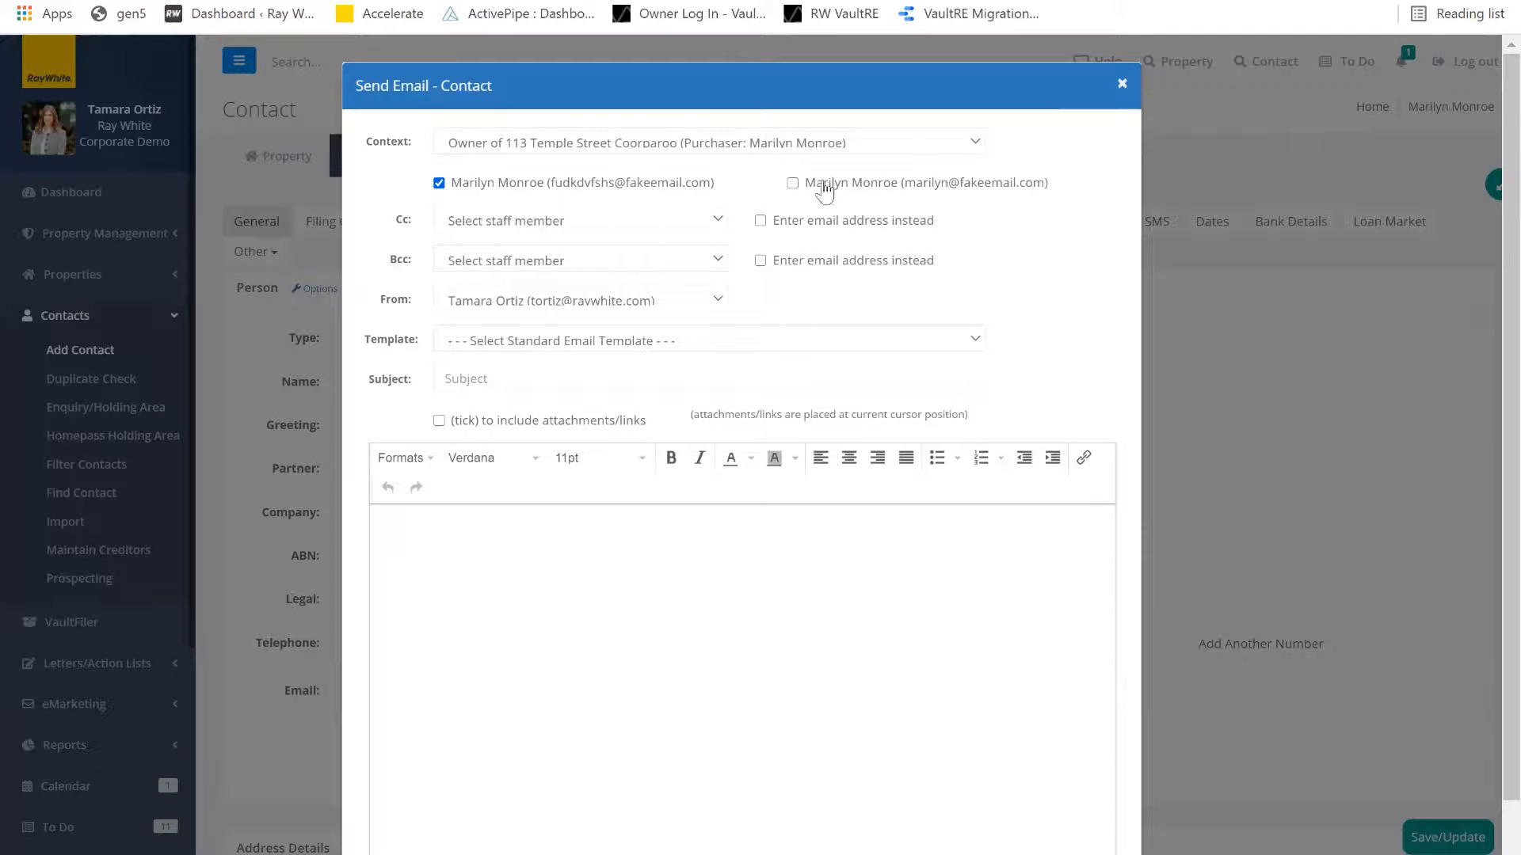
click(792, 183)
click(748, 141)
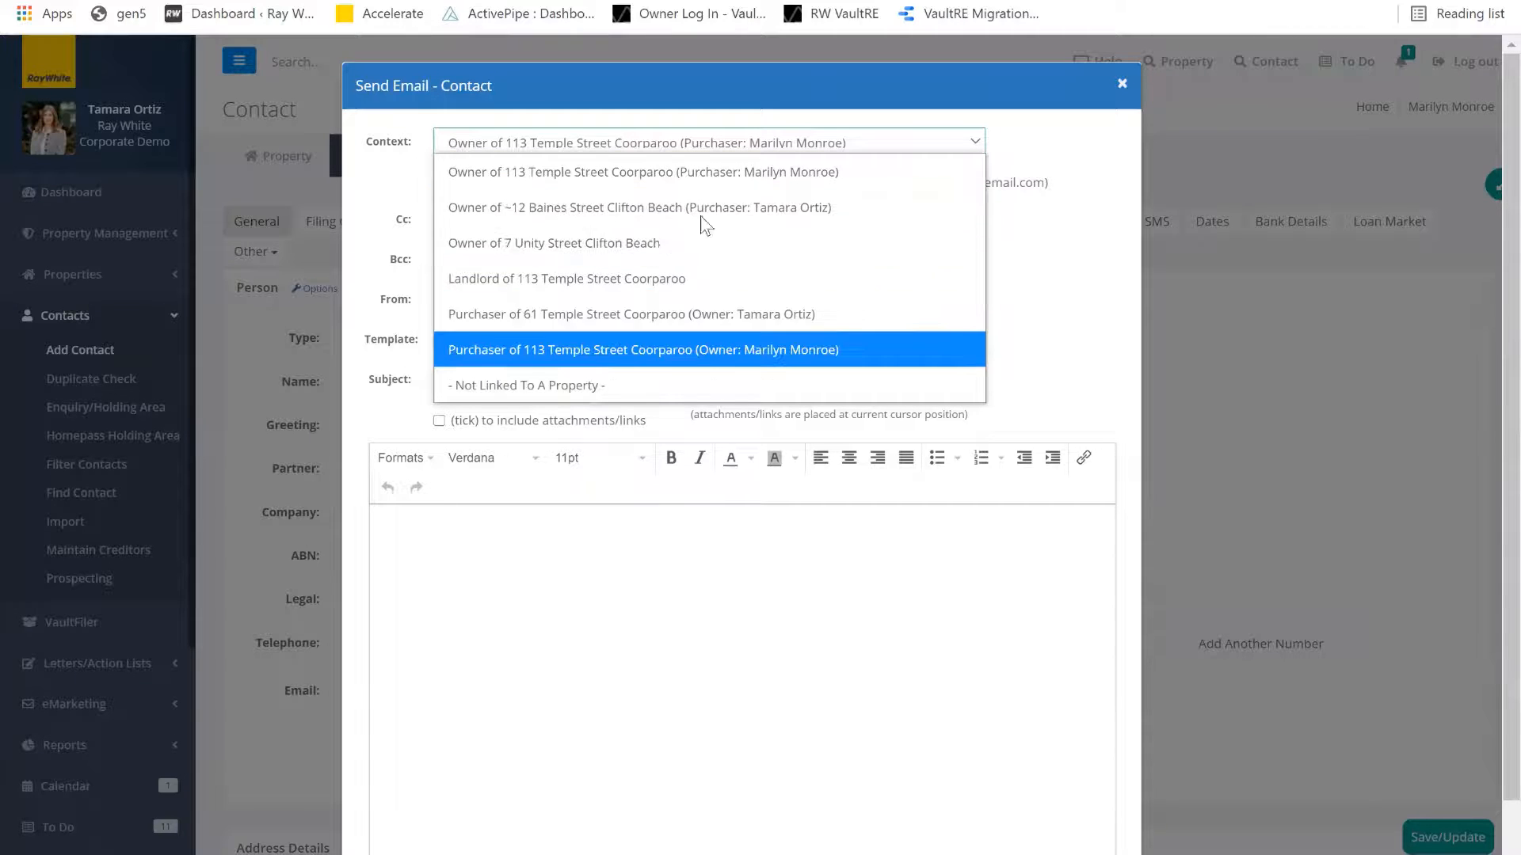
click(563, 176)
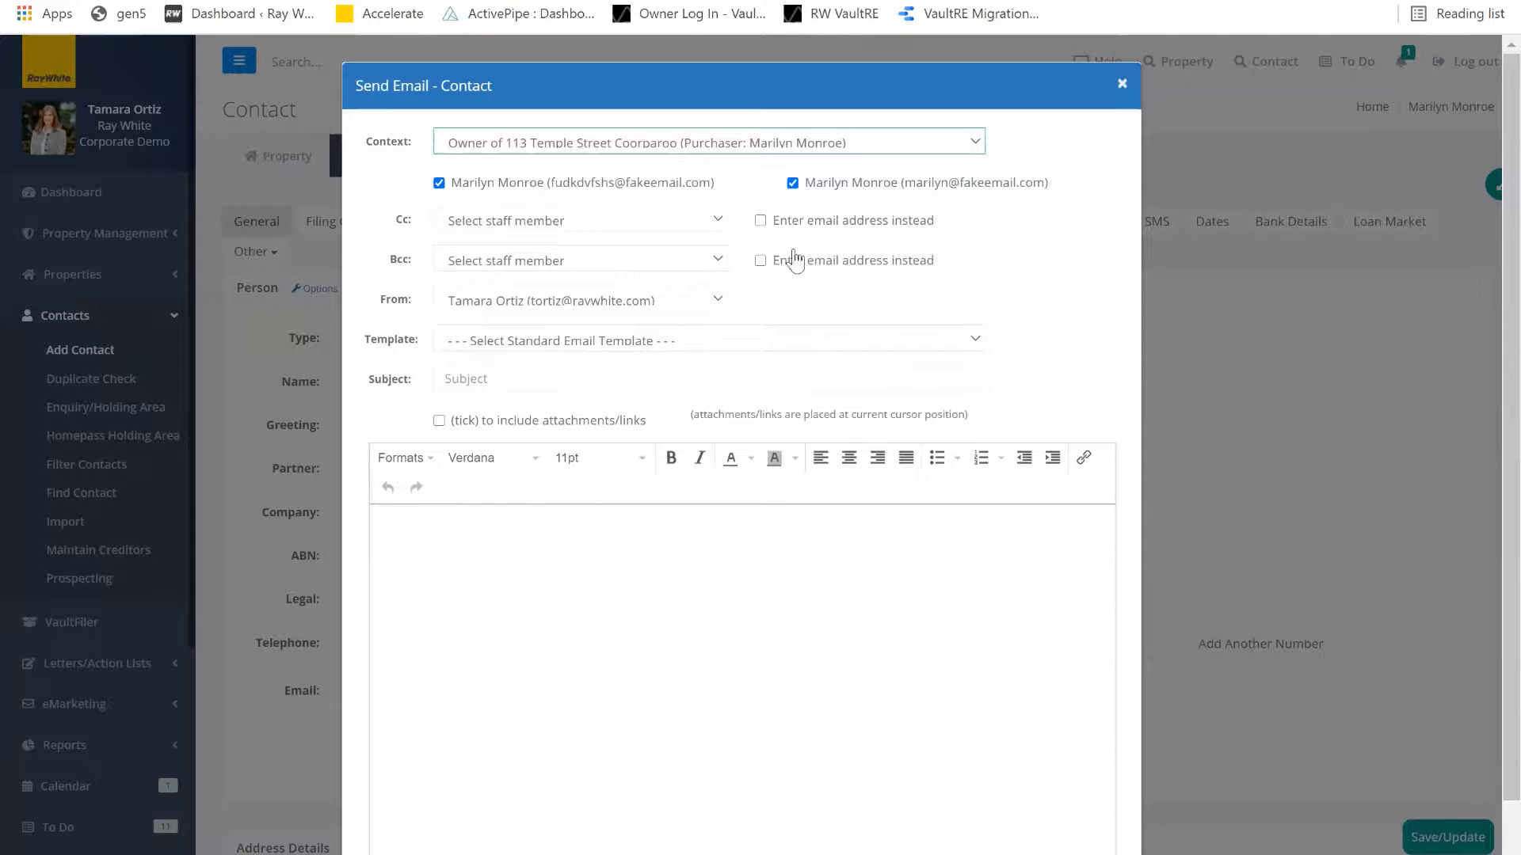
click(761, 221)
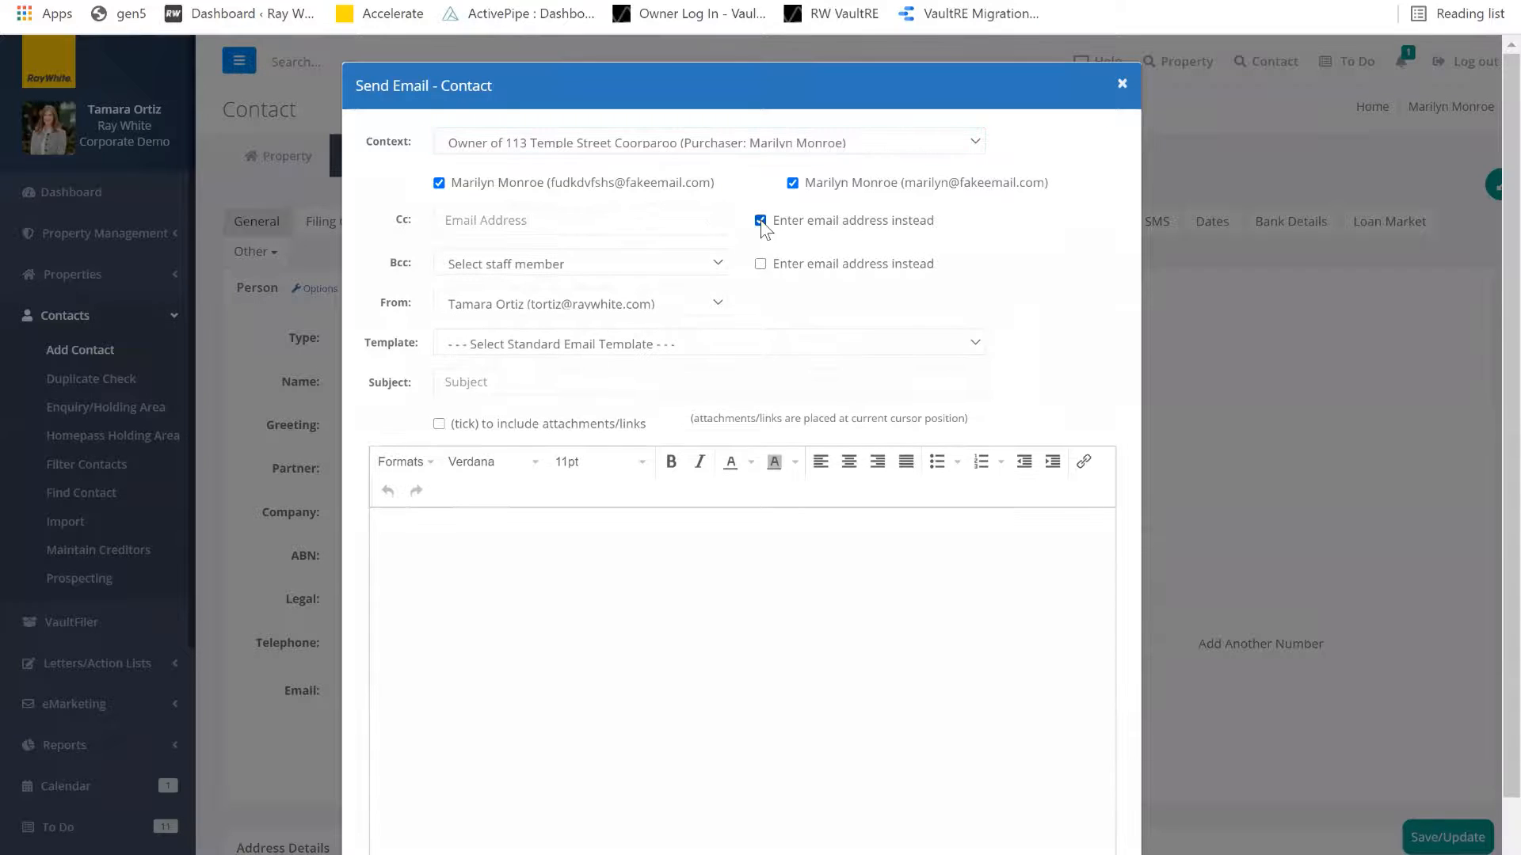
click(535, 227)
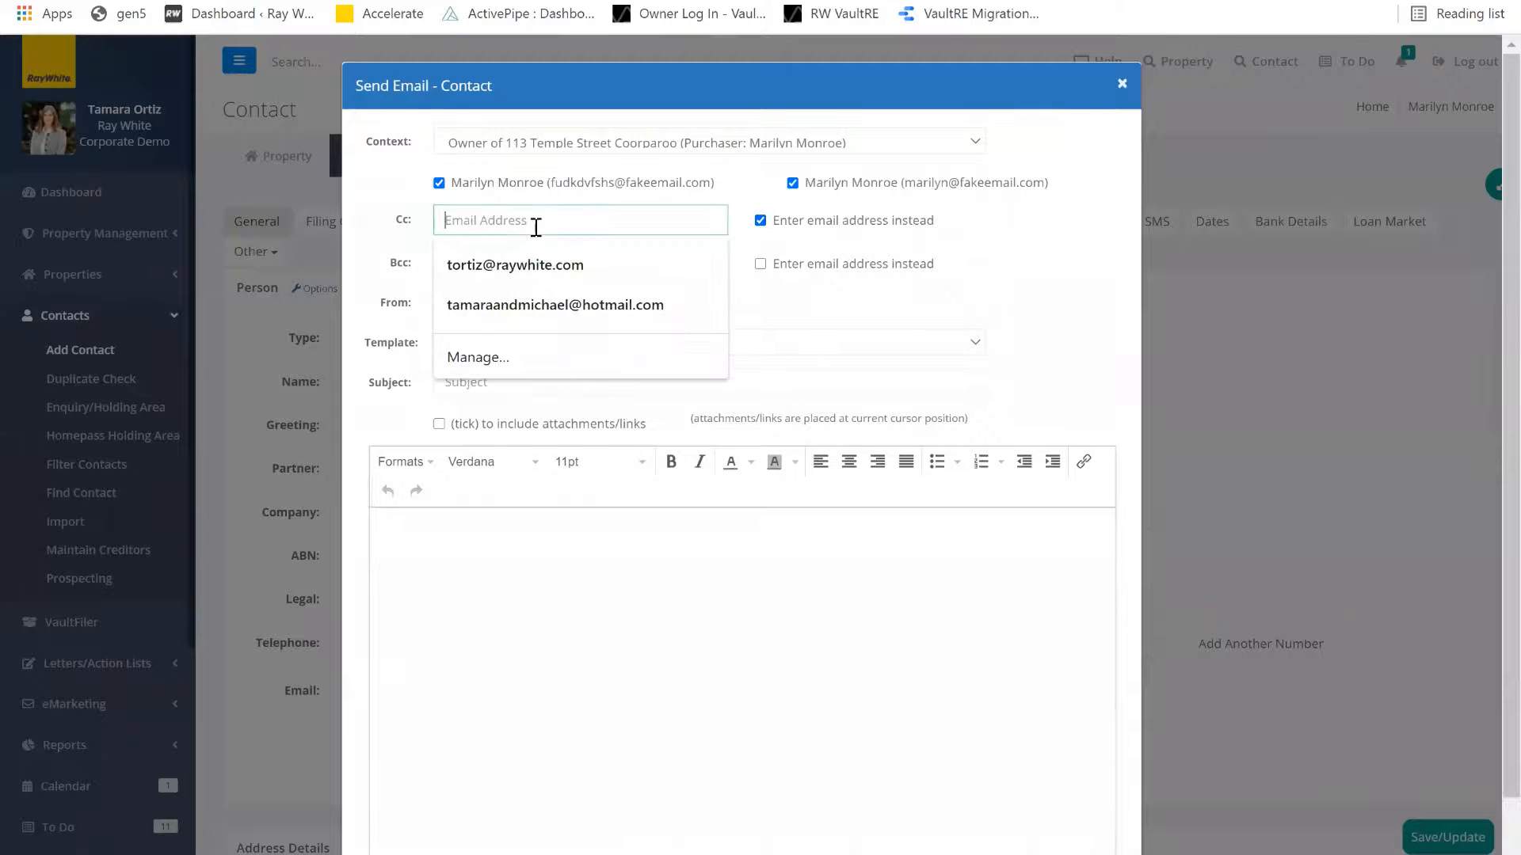
click(761, 221)
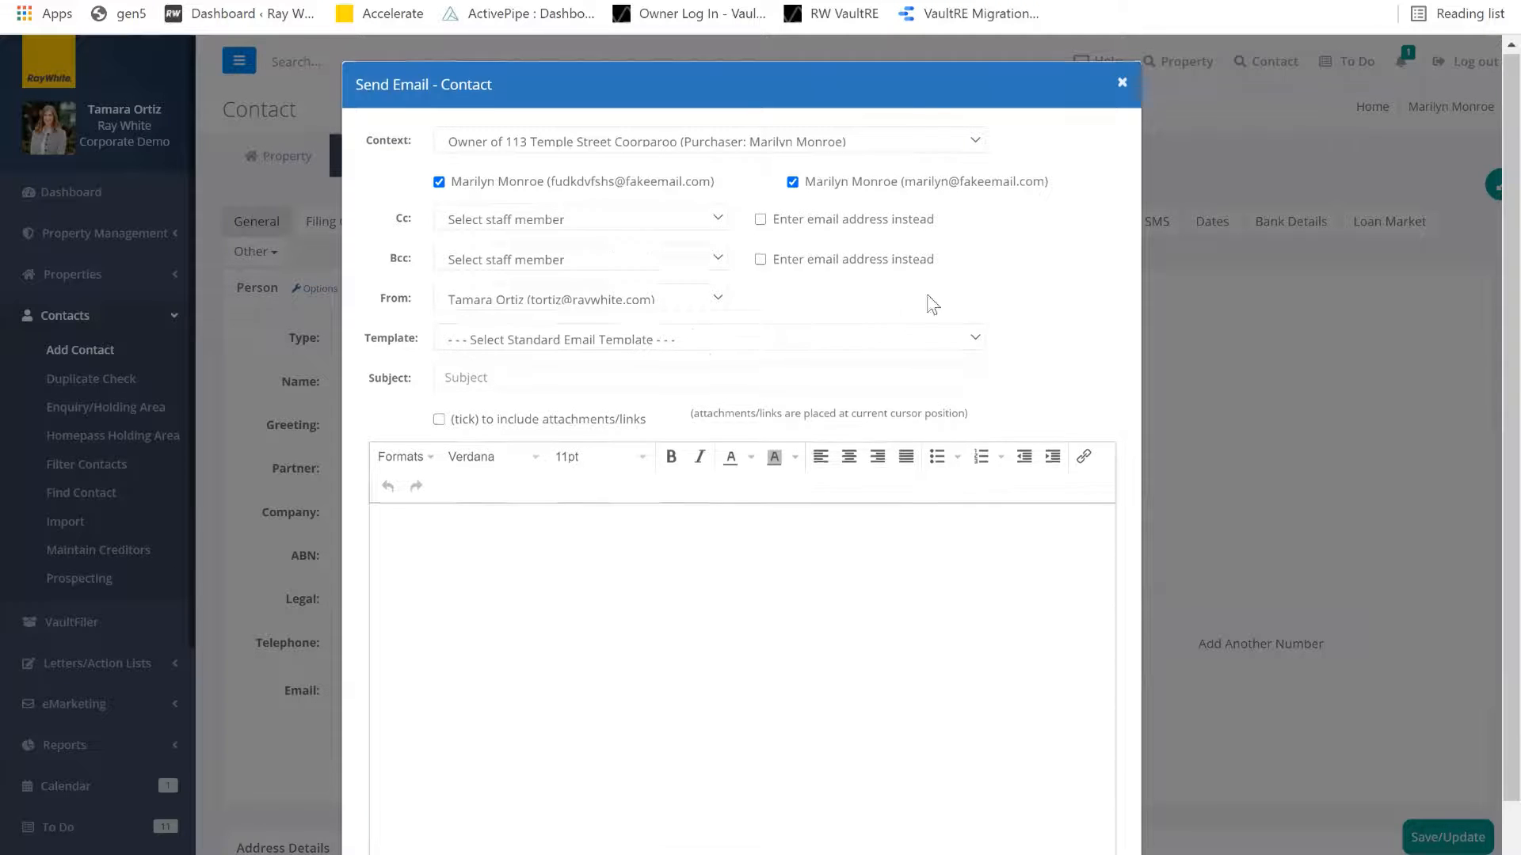
scroll(927, 302, down, 1)
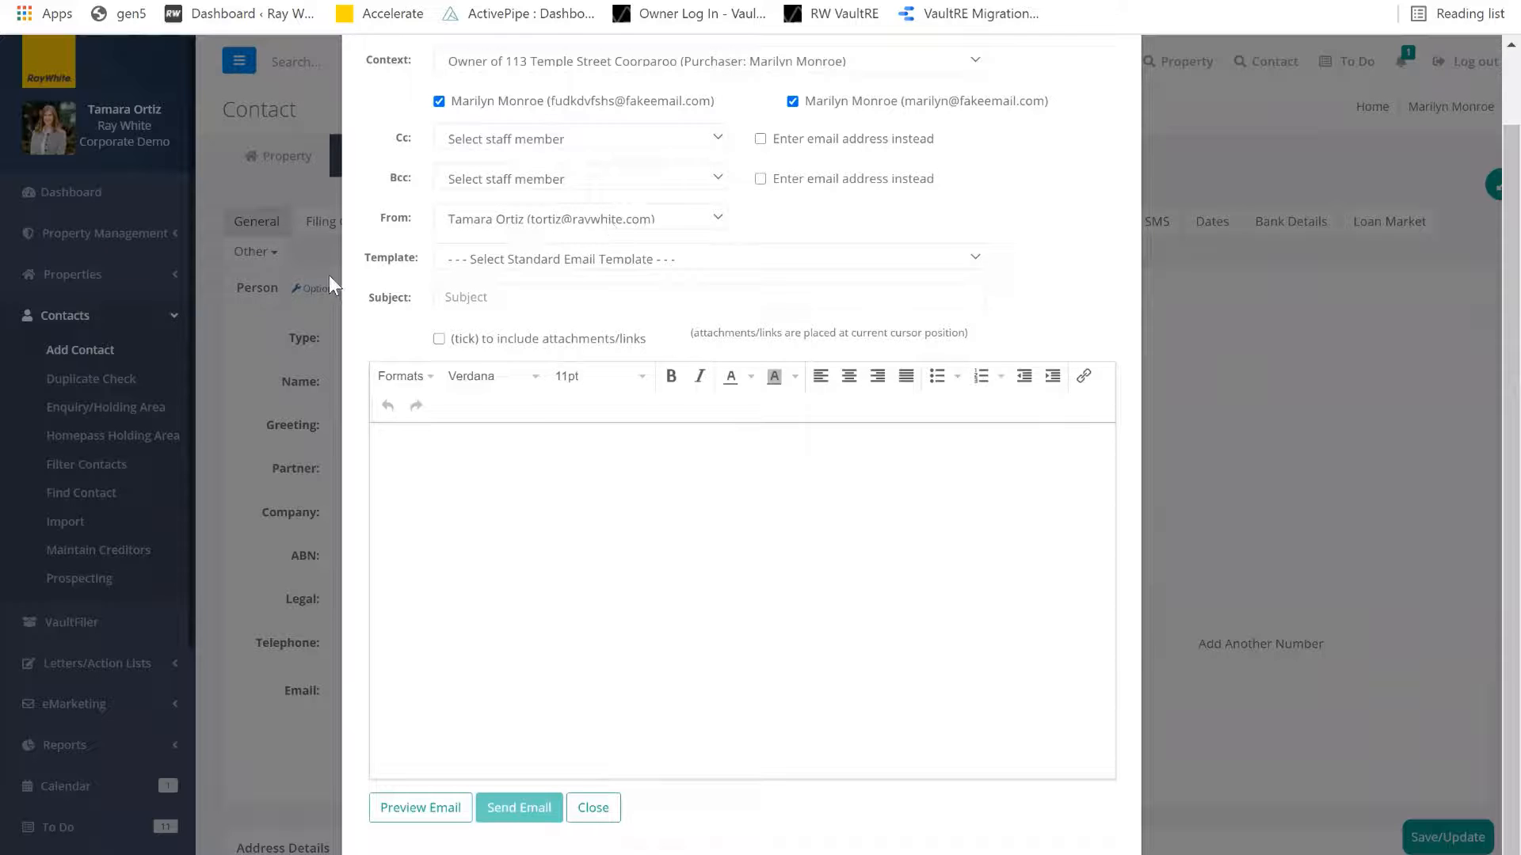
Step: Apply the Post Appraisal Follow Up template to the email and check the attachment options, including the contact's filing cabinet
click(659, 264)
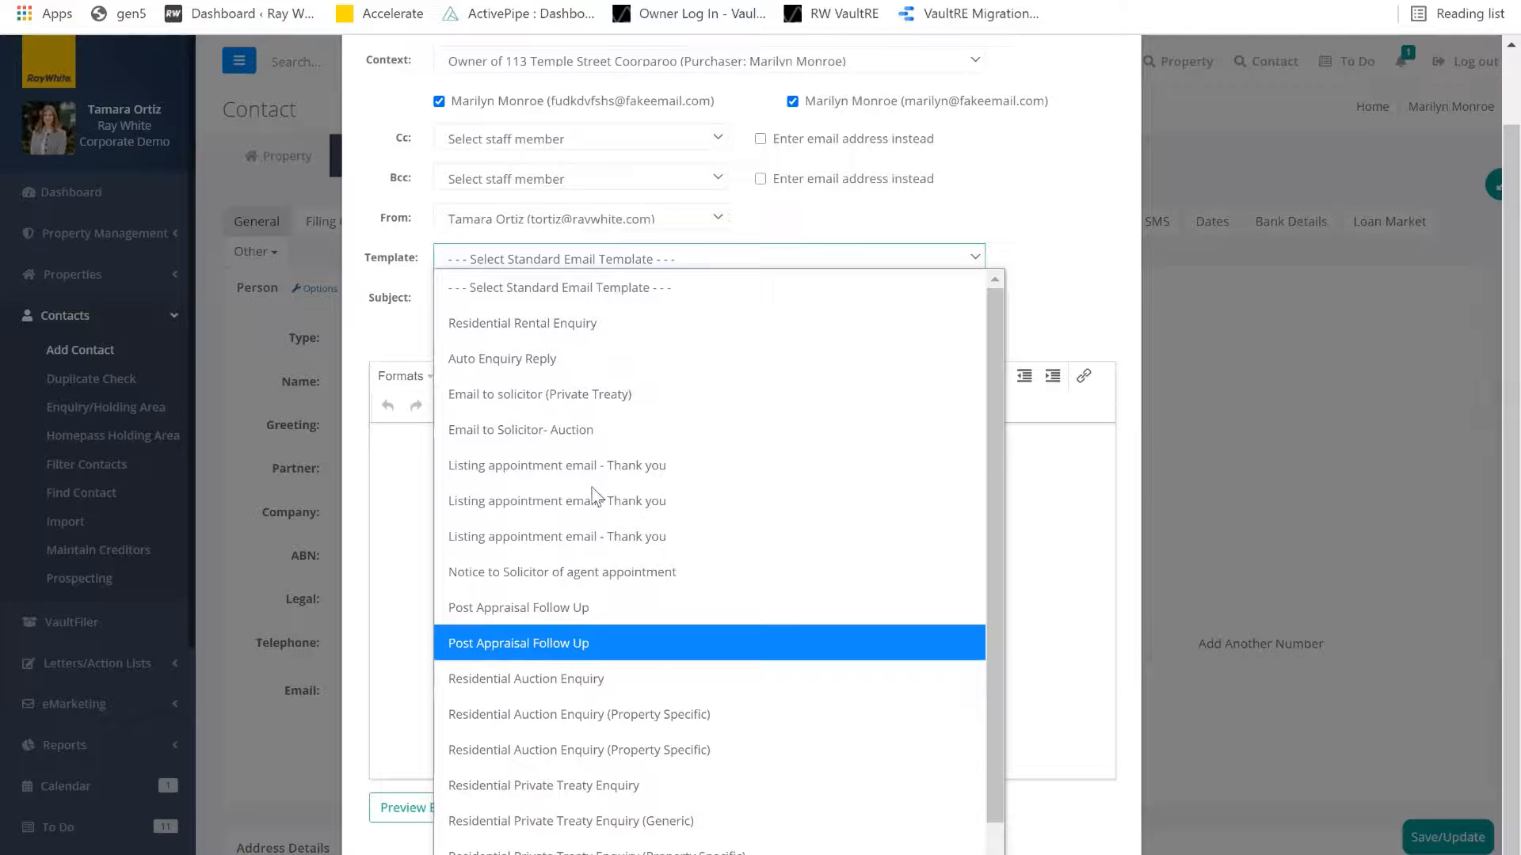
click(543, 622)
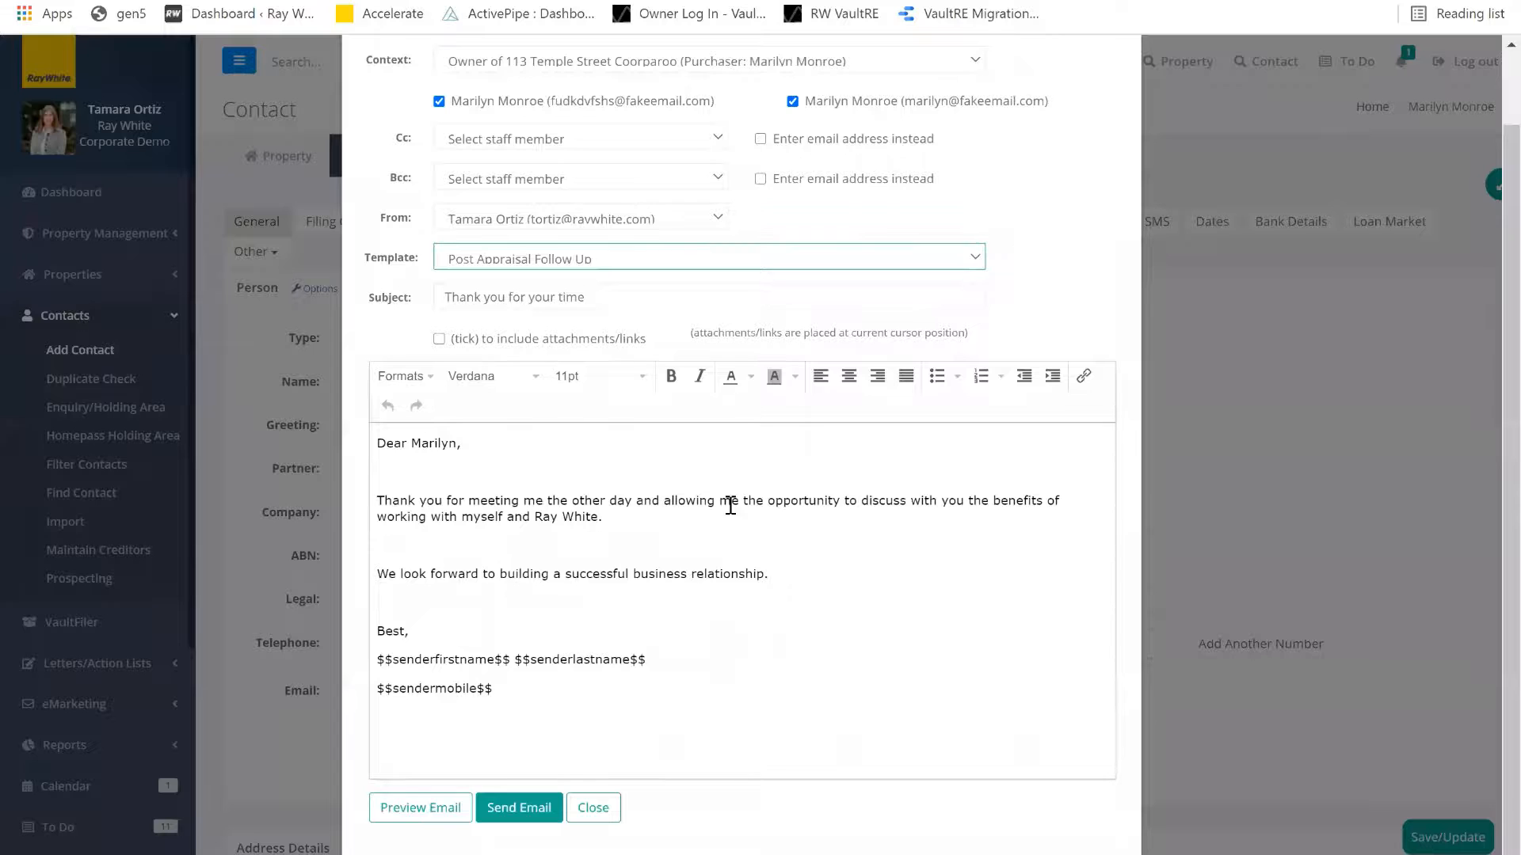
click(438, 340)
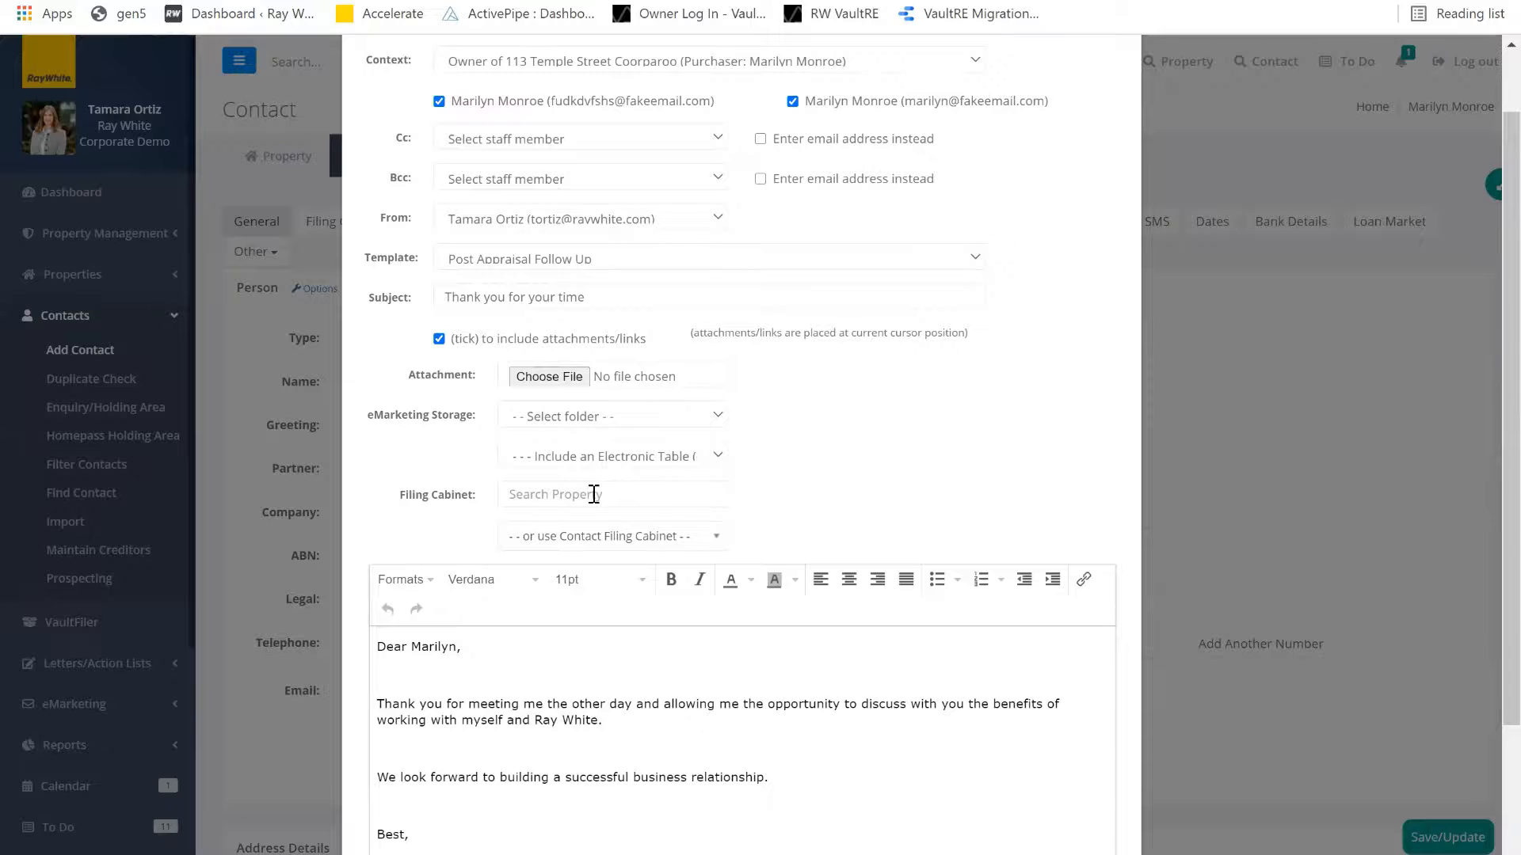
click(581, 538)
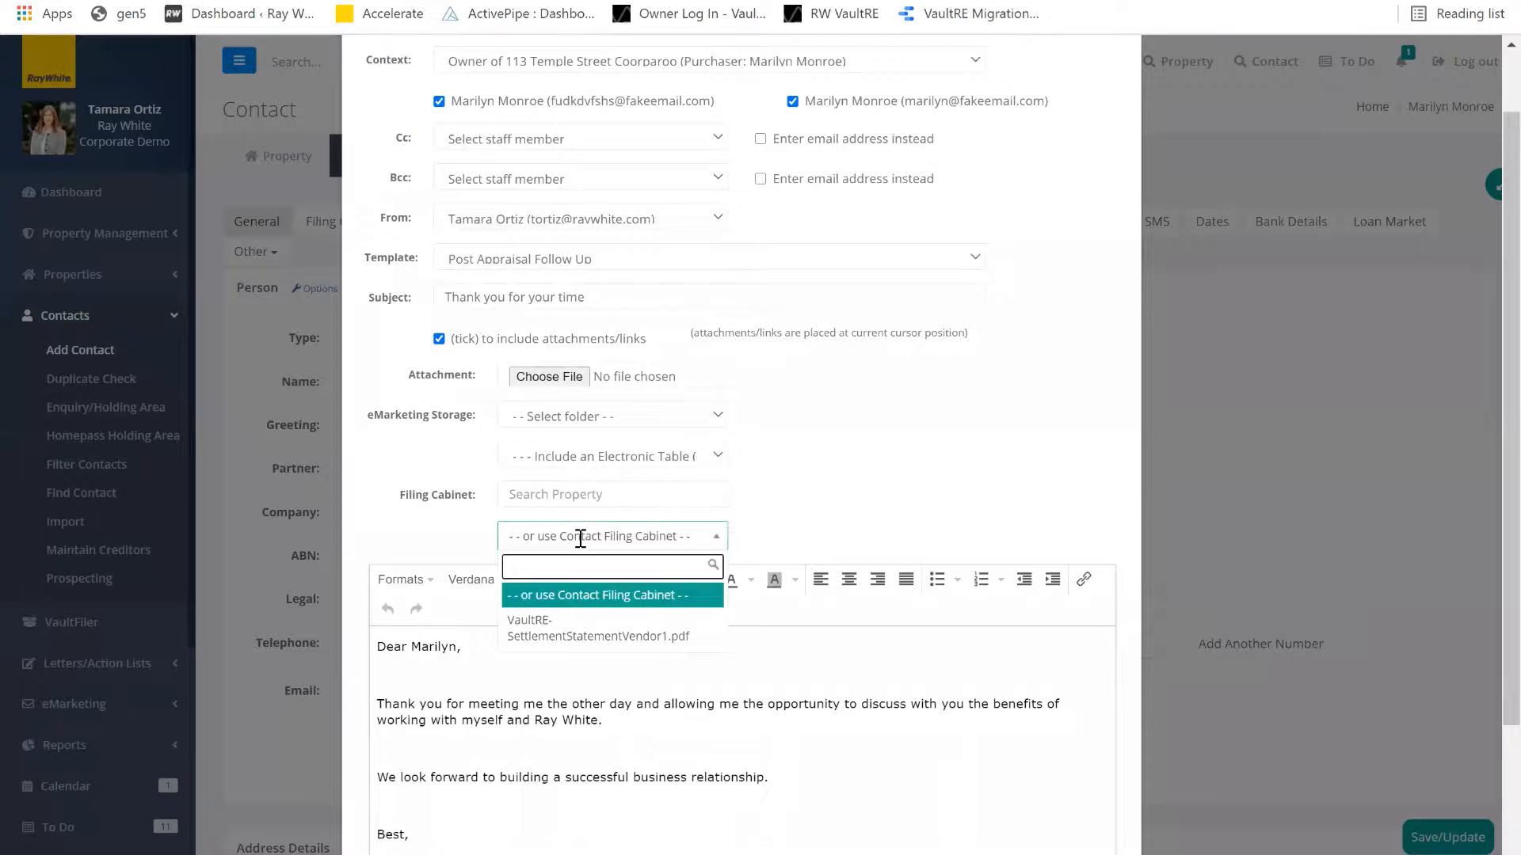
click(974, 456)
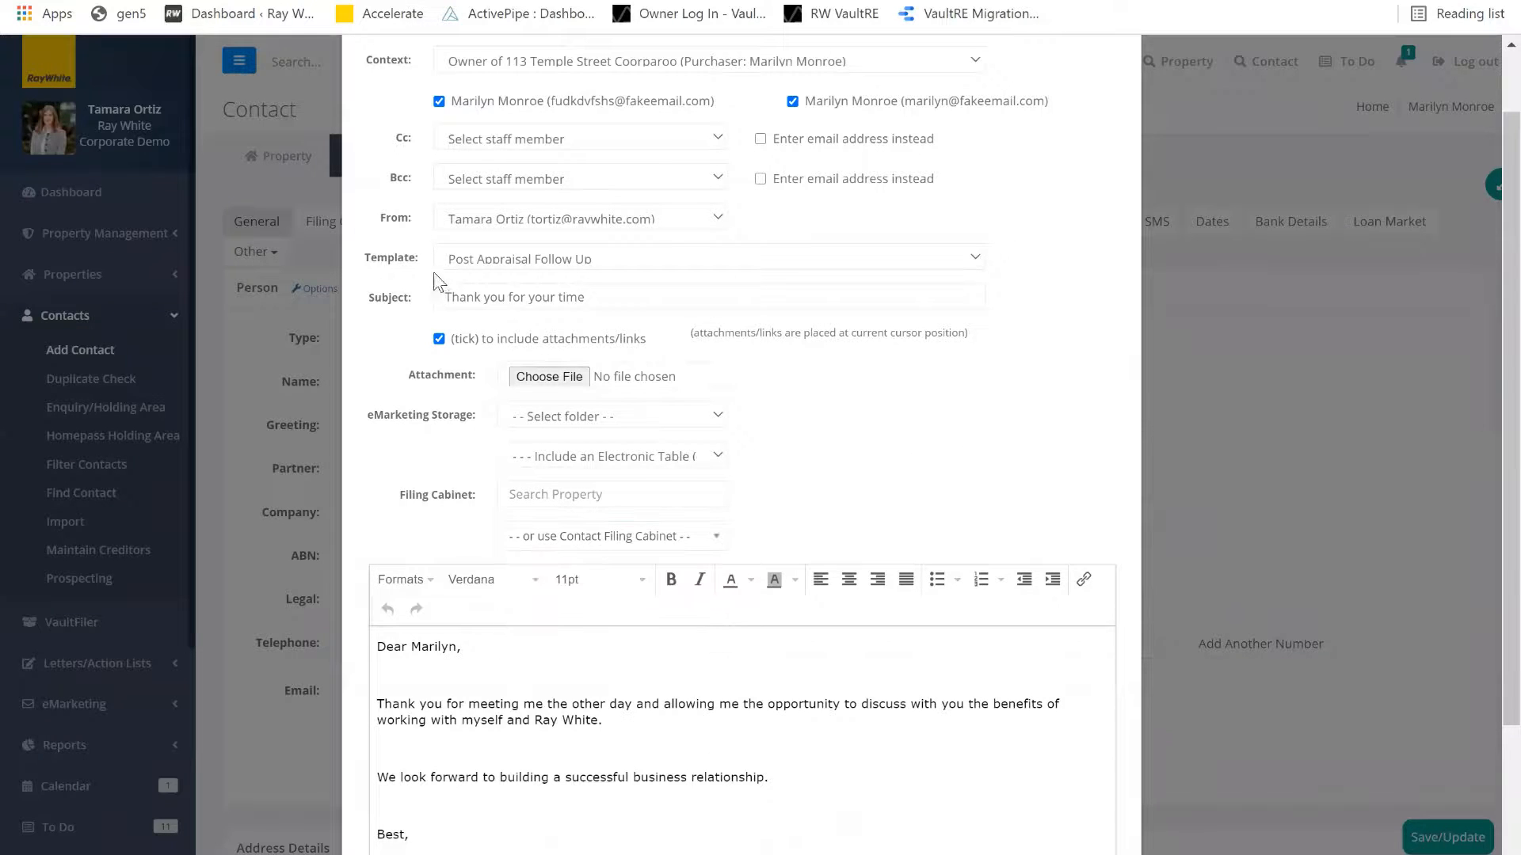
click(439, 338)
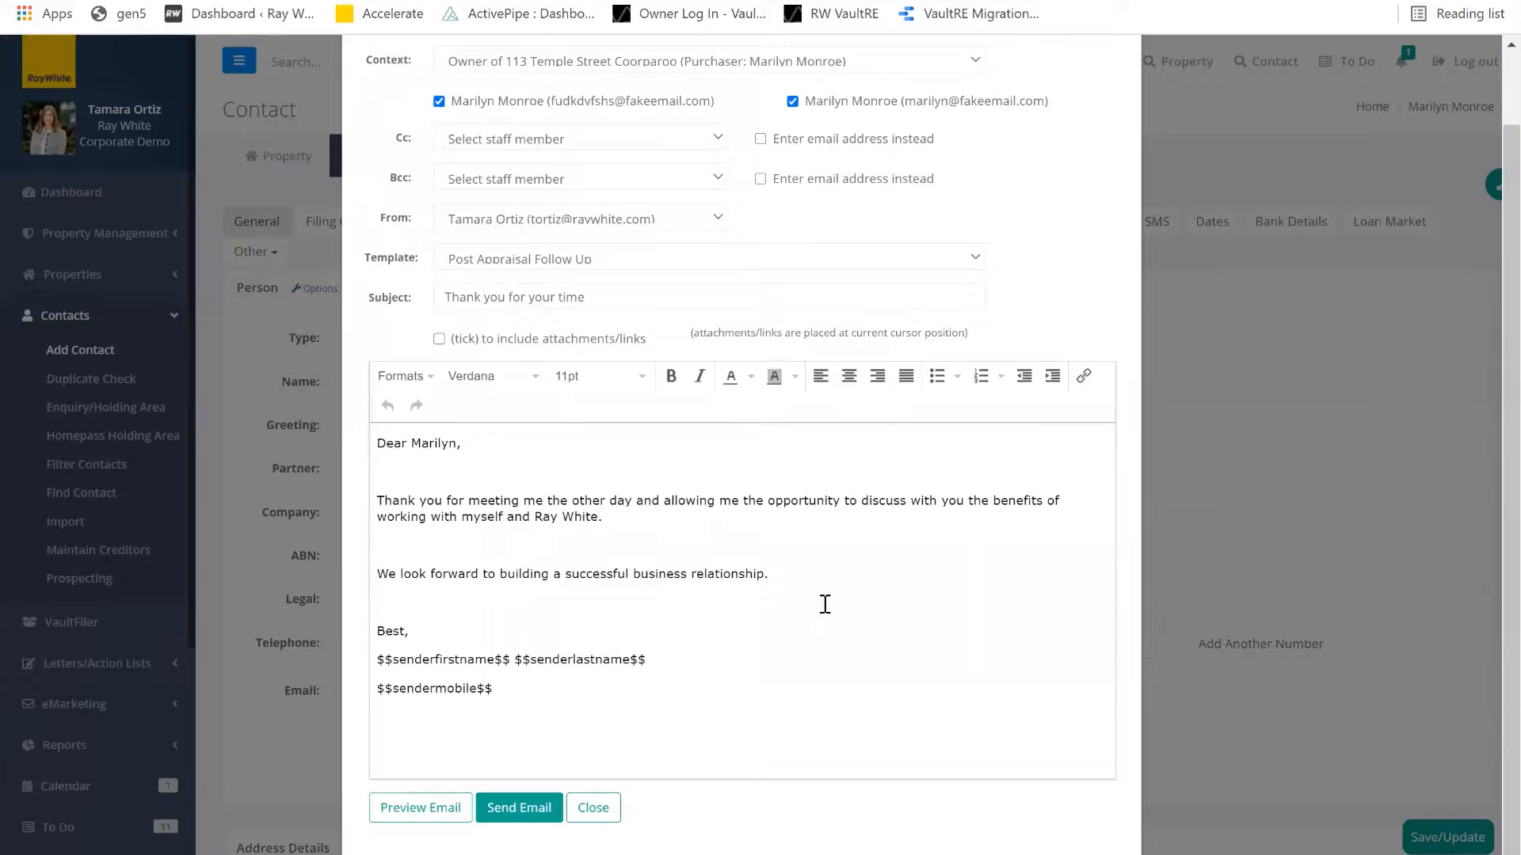
Step: Preview the follow-up email to the contact and close the email form without sending it
click(417, 814)
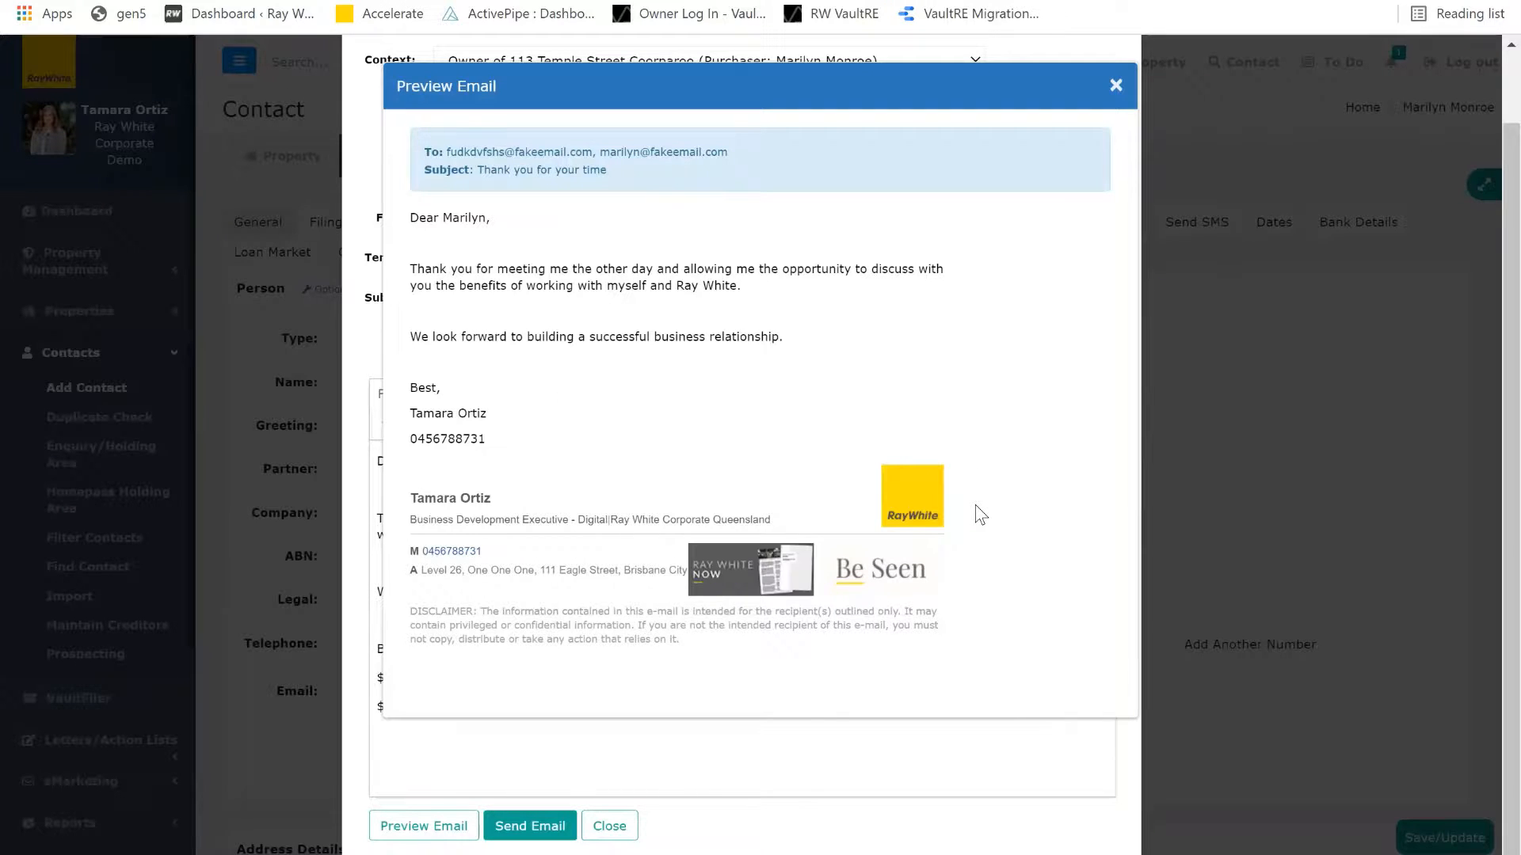
click(1117, 87)
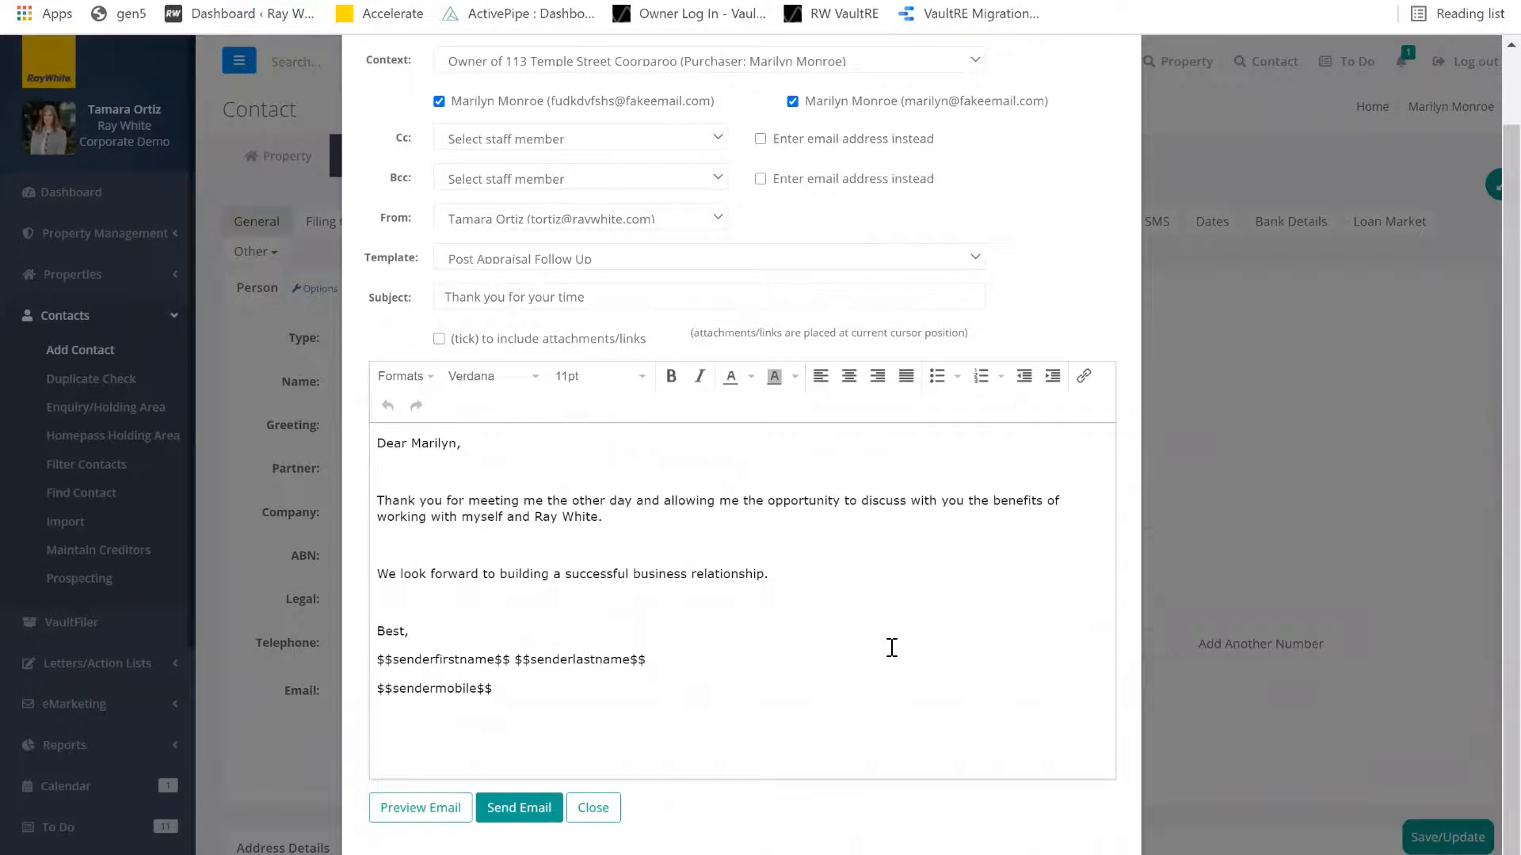
scroll(891, 648, up, 1)
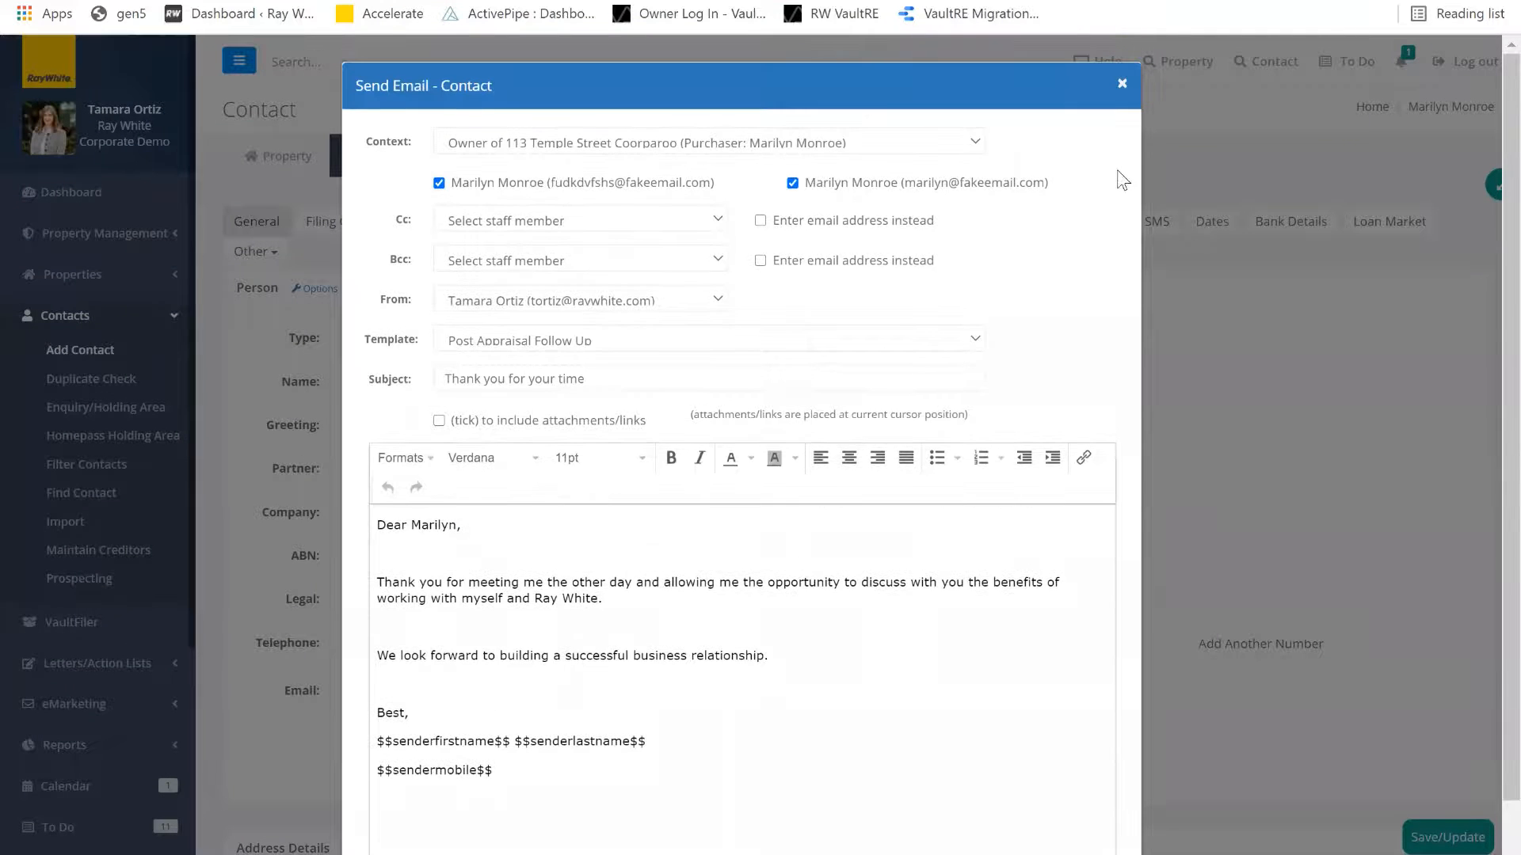
click(1121, 86)
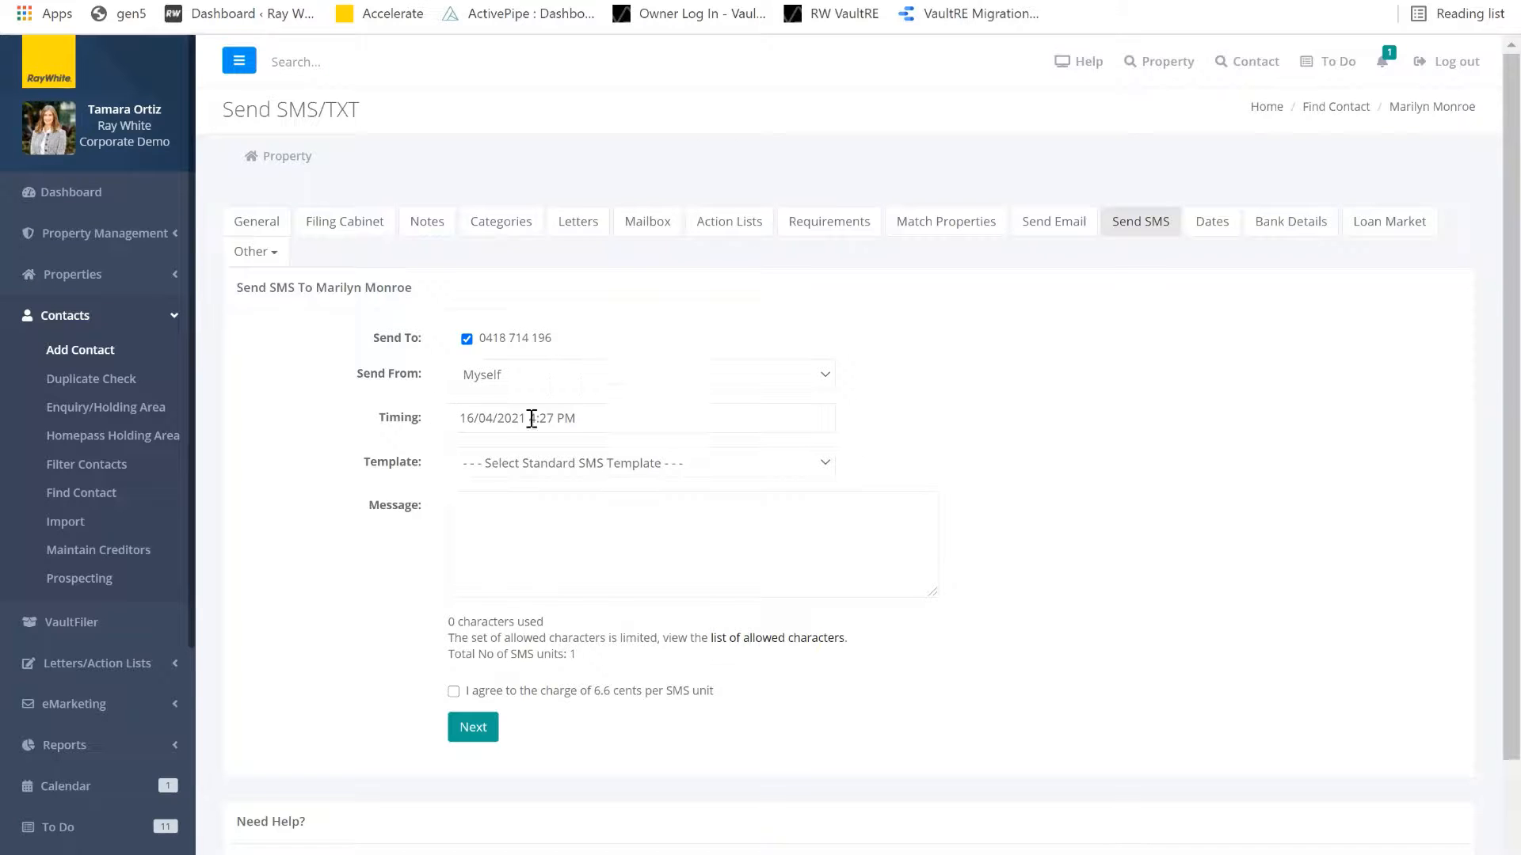
Step: Fill the SMS to the contact from the Pre Appraisal template and agree to the charge of 6.6 cents per SMS unit
click(602, 417)
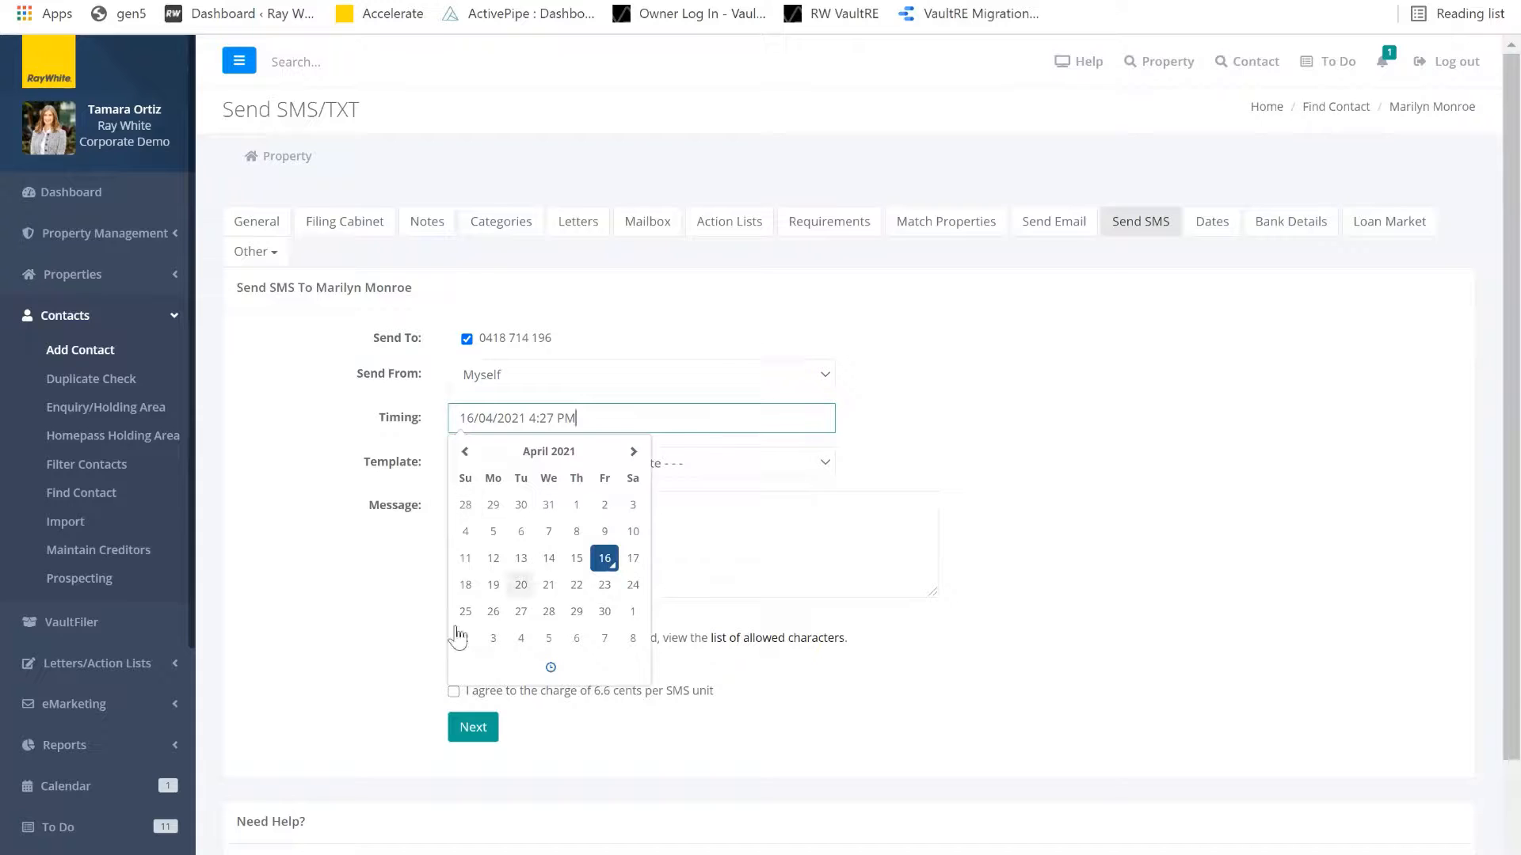
click(1066, 468)
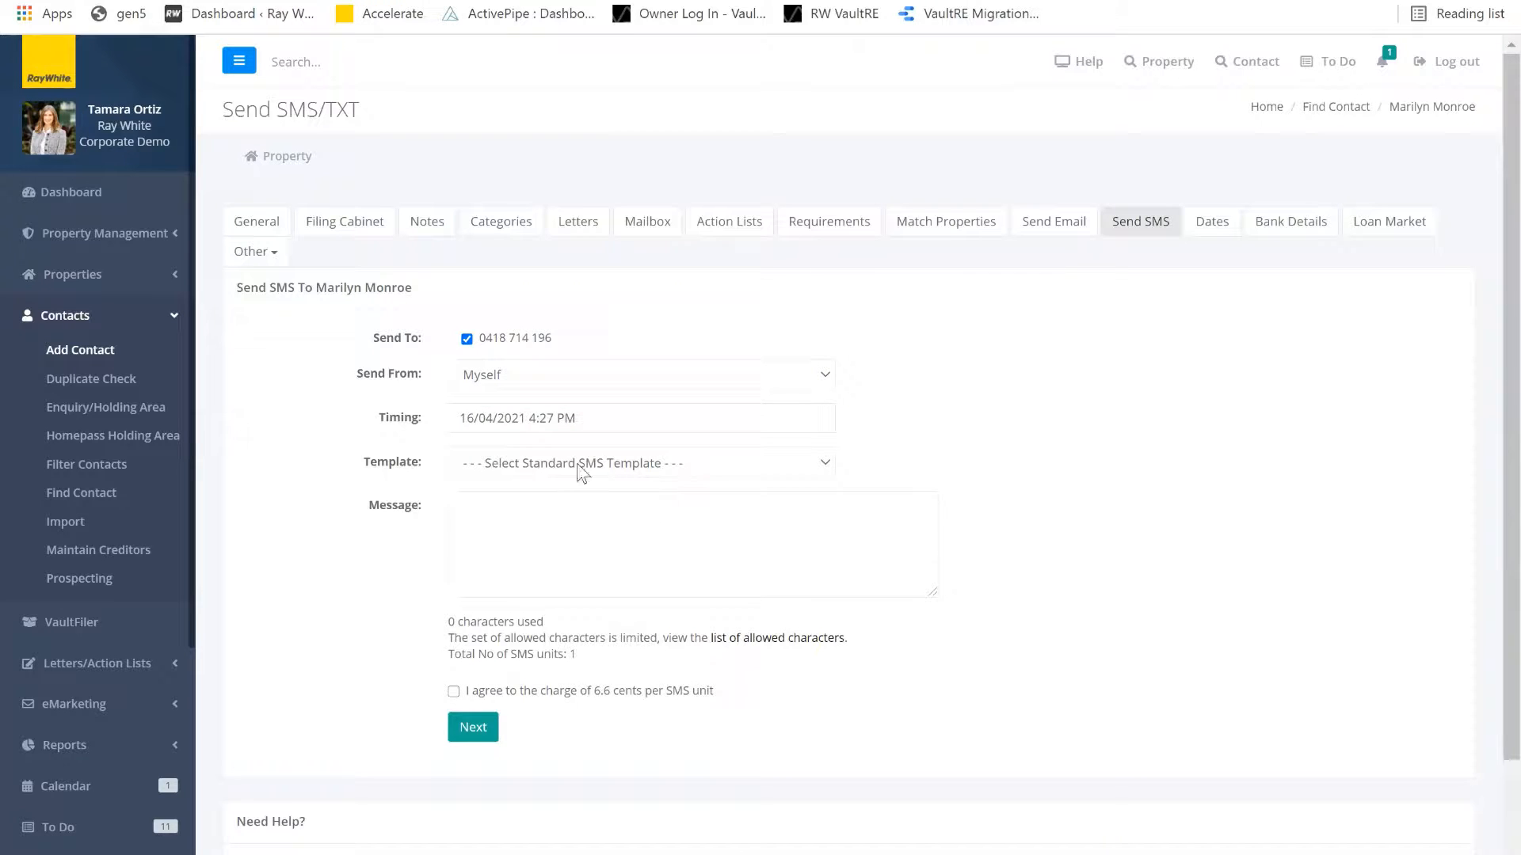
click(666, 466)
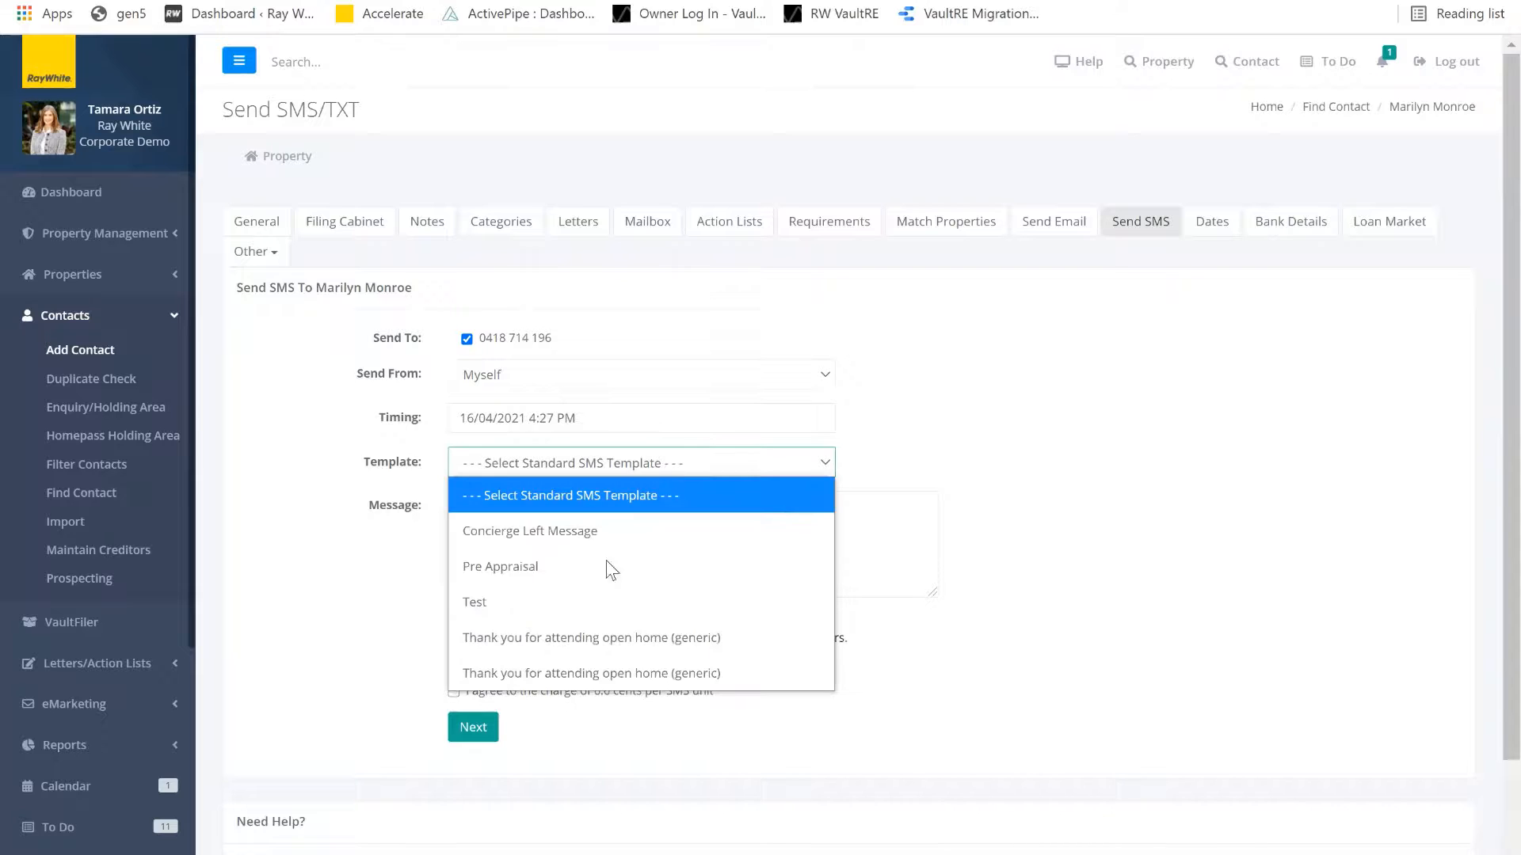
click(552, 567)
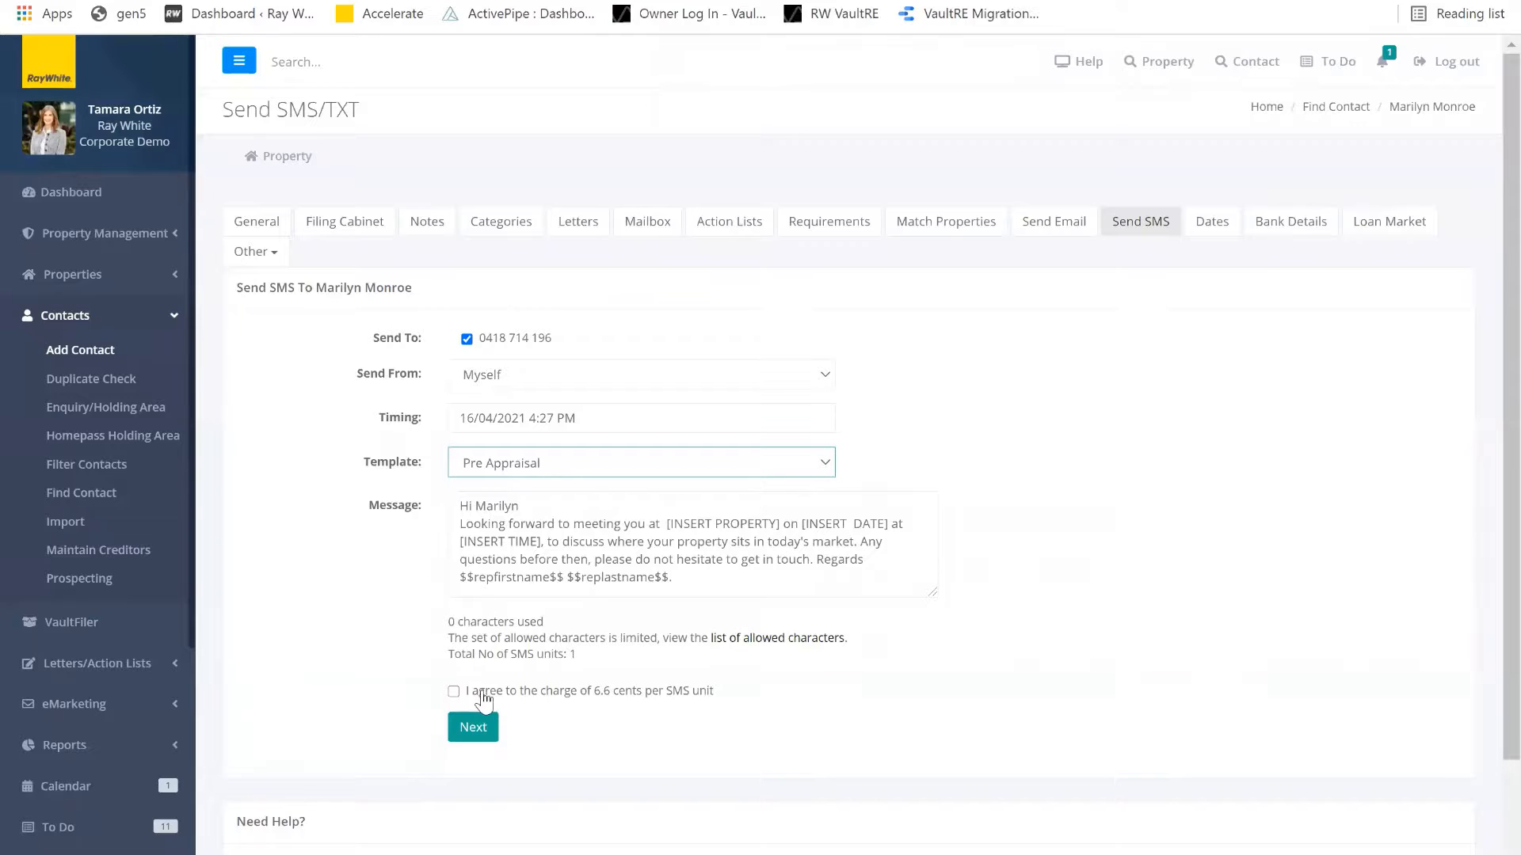
click(453, 691)
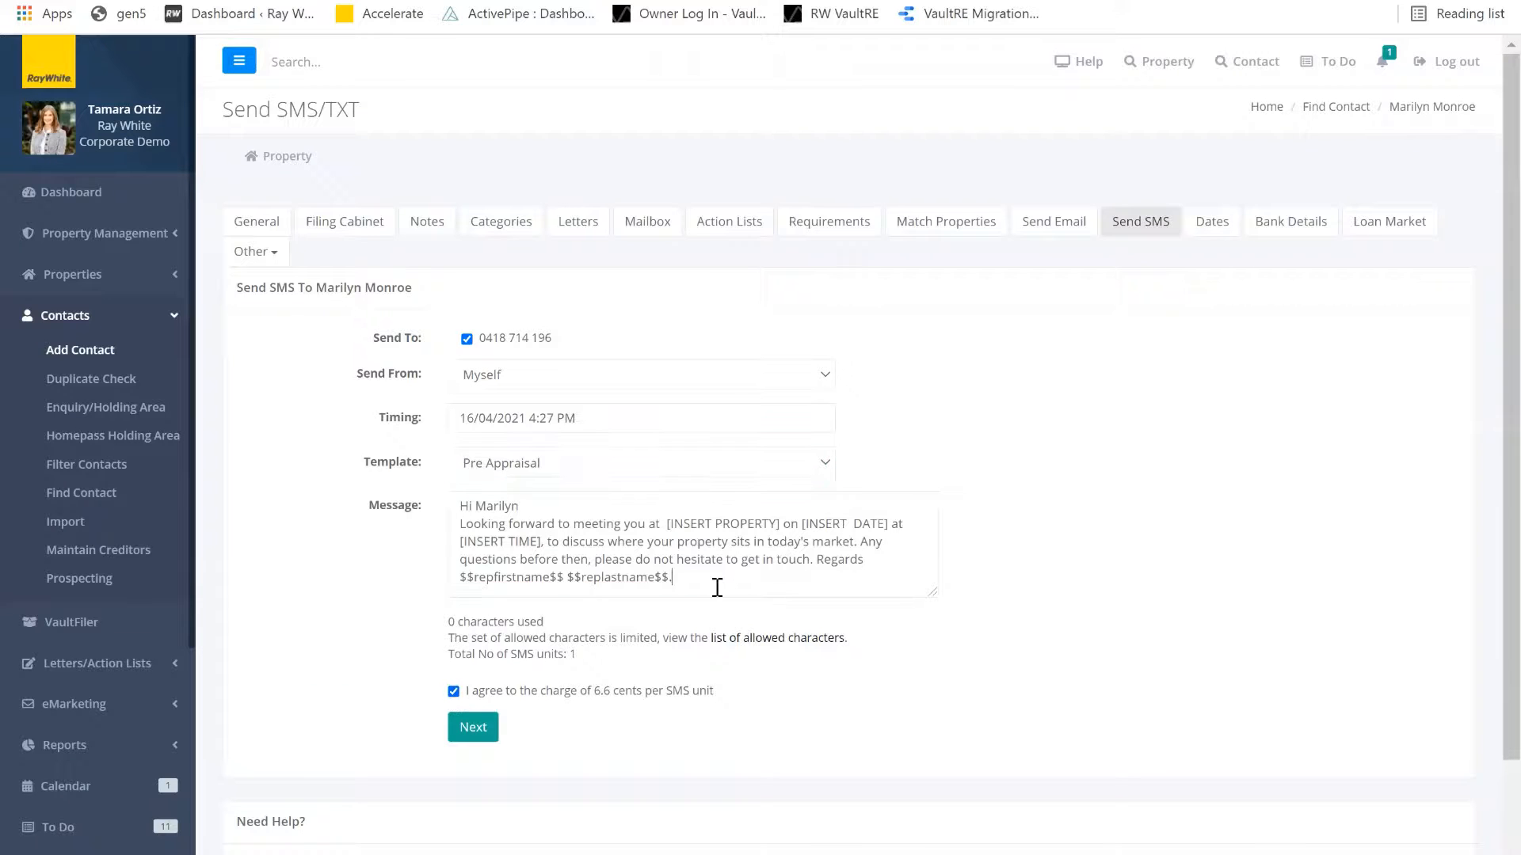
click(716, 587)
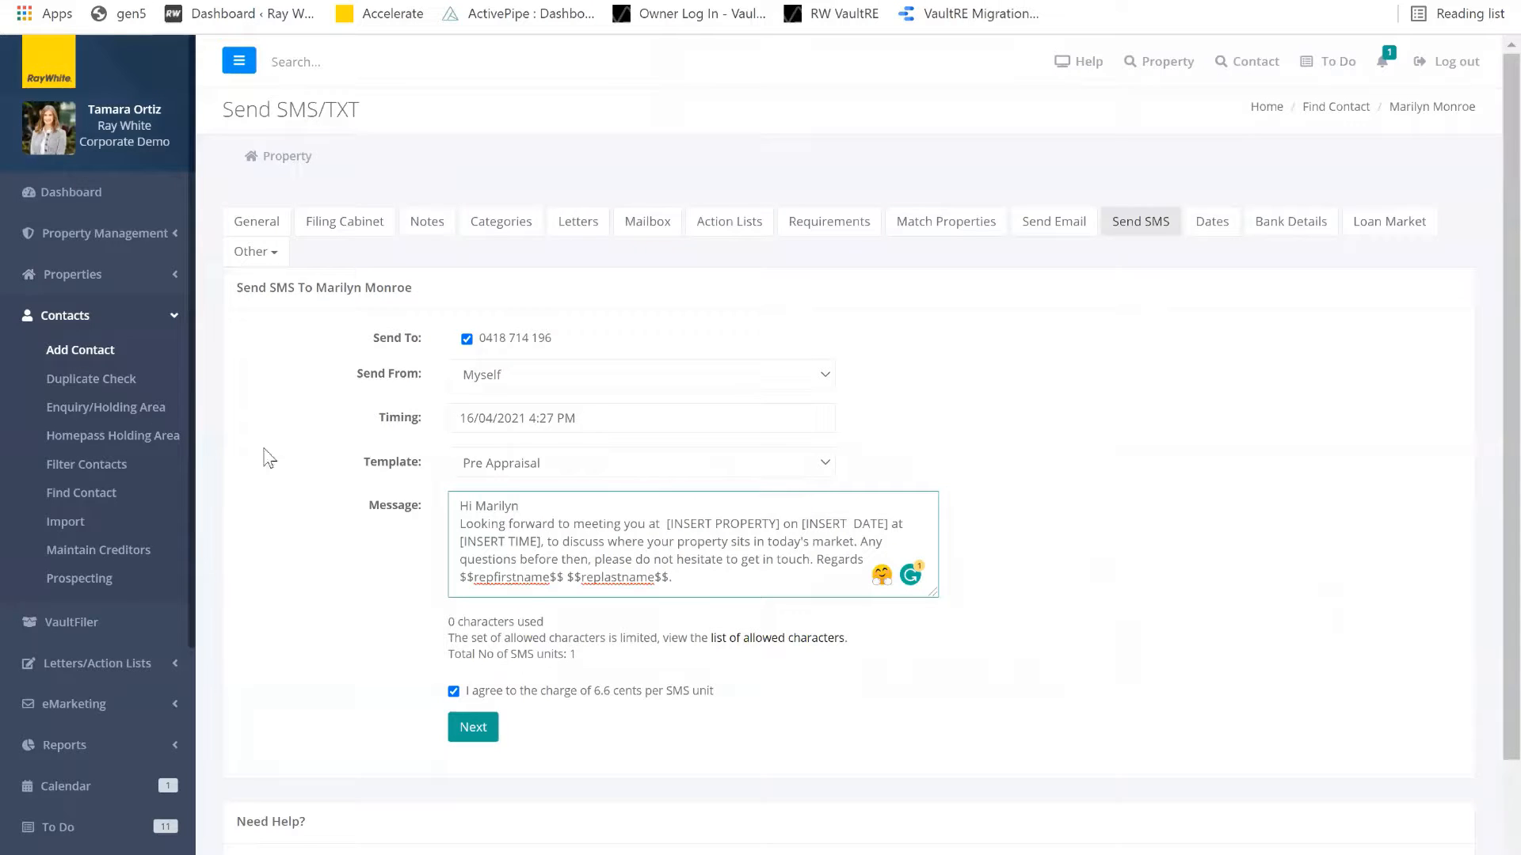
Step: Open the Knowledge Hub in VaultHub and look through its fact sheet topics
scroll(109, 394, down, 4)
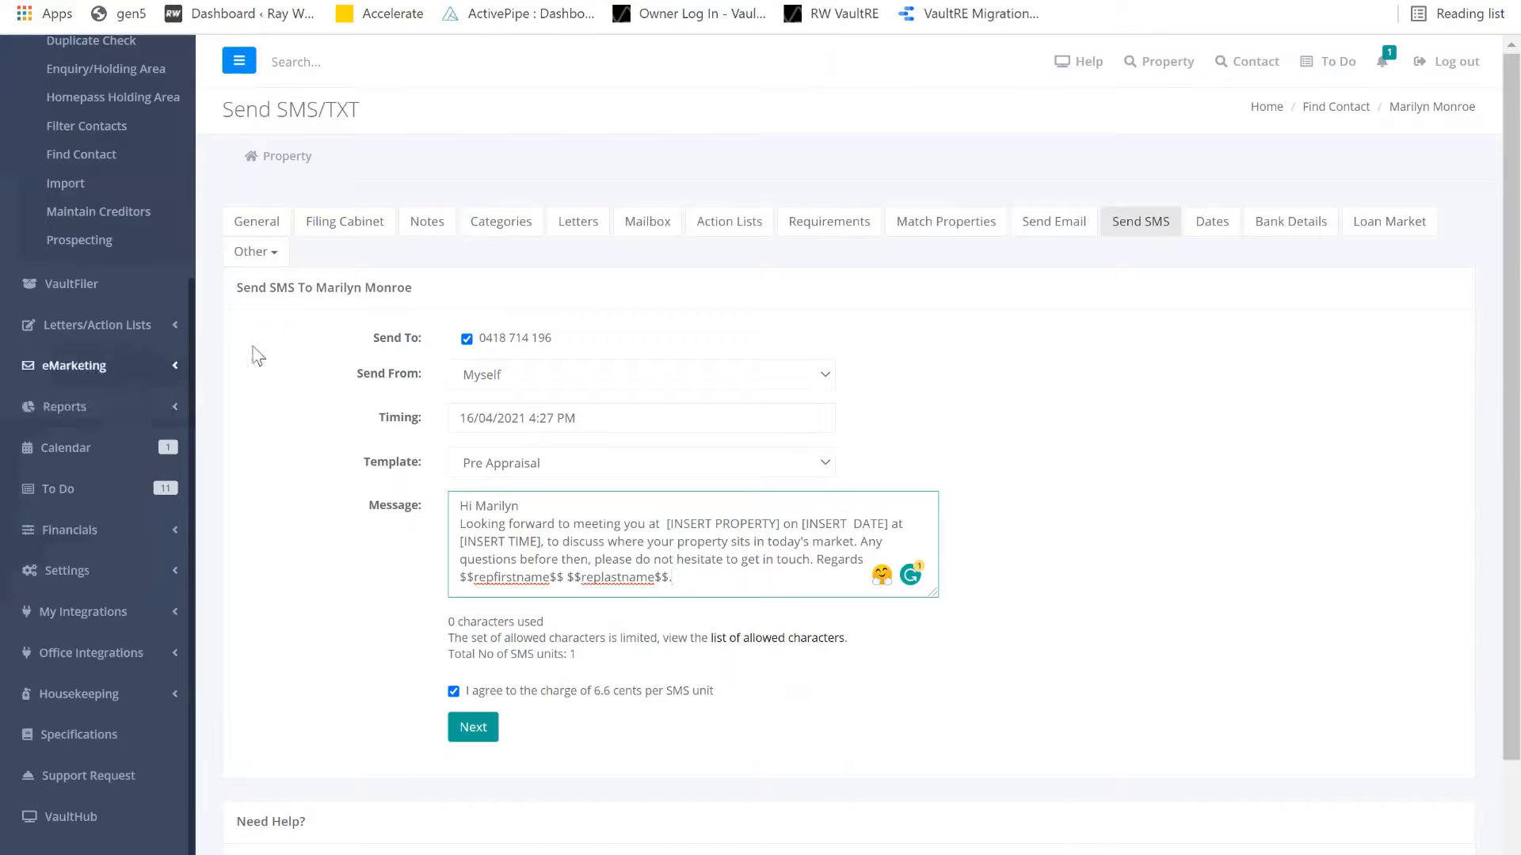
click(79, 828)
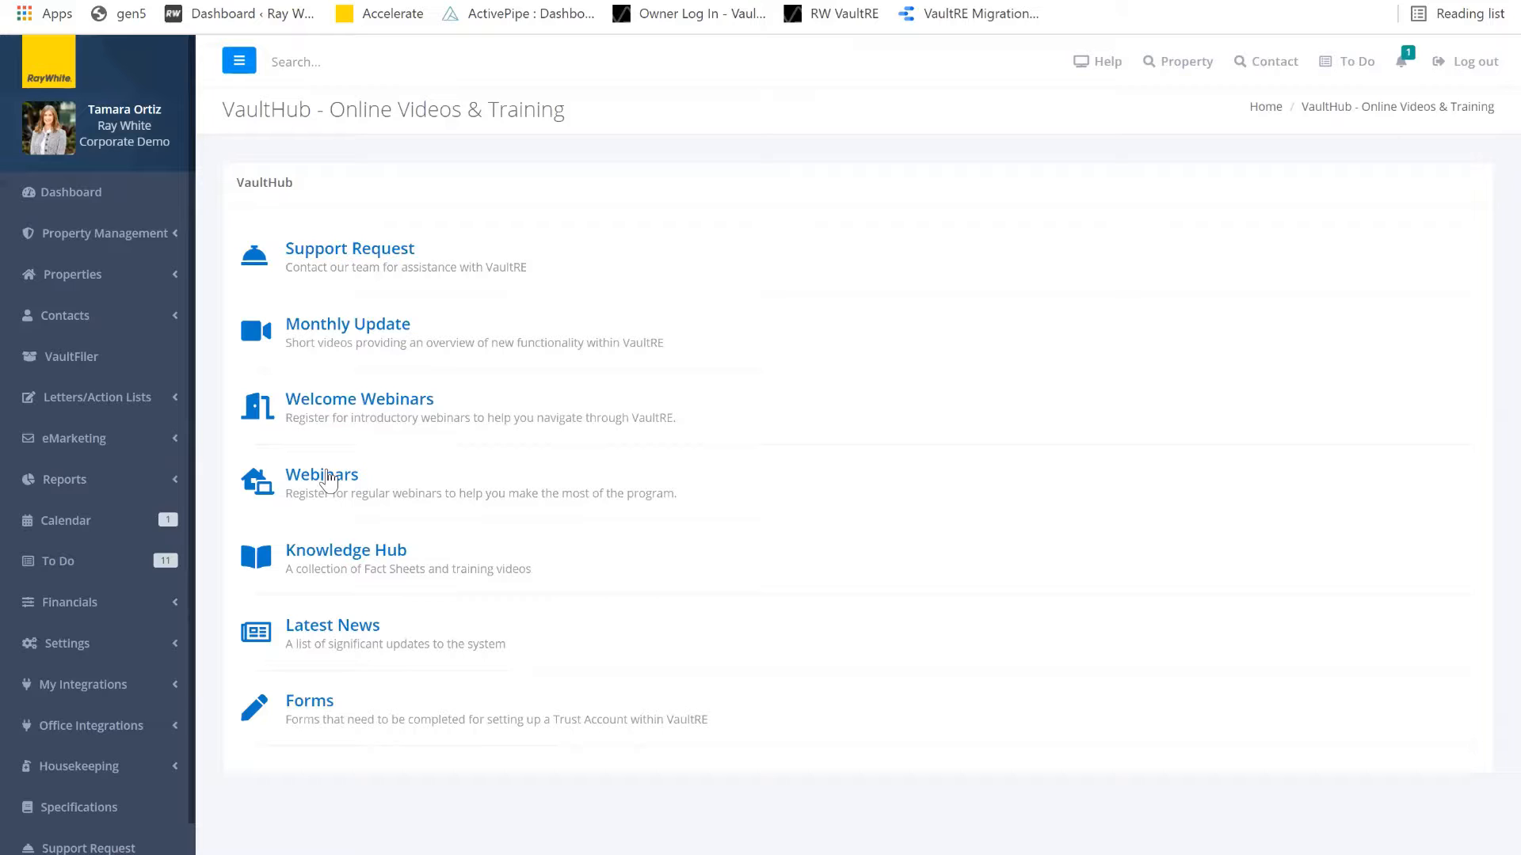
click(355, 556)
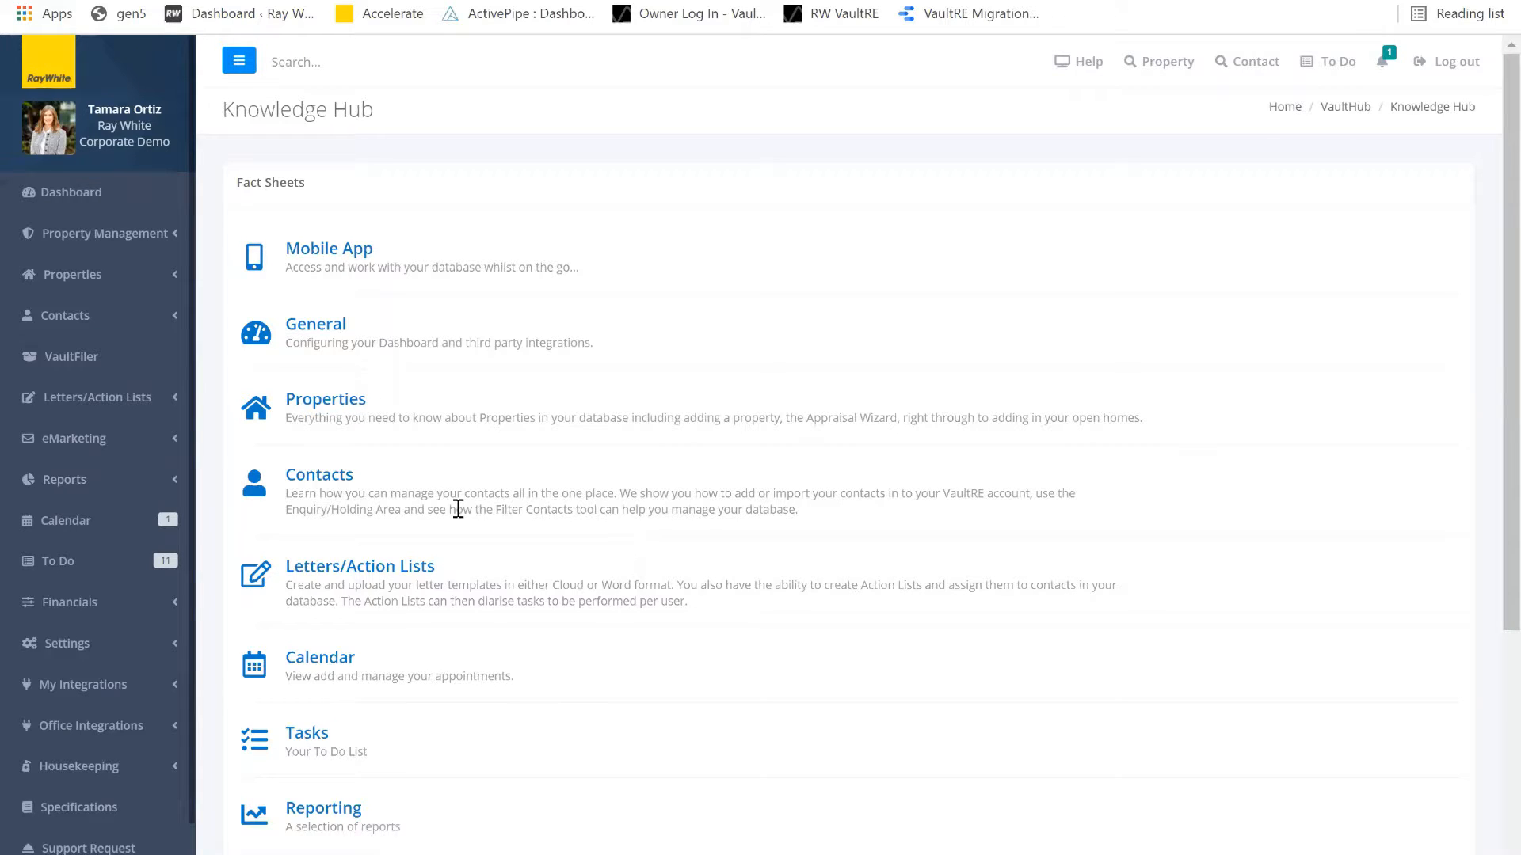
scroll(455, 506, down, 3)
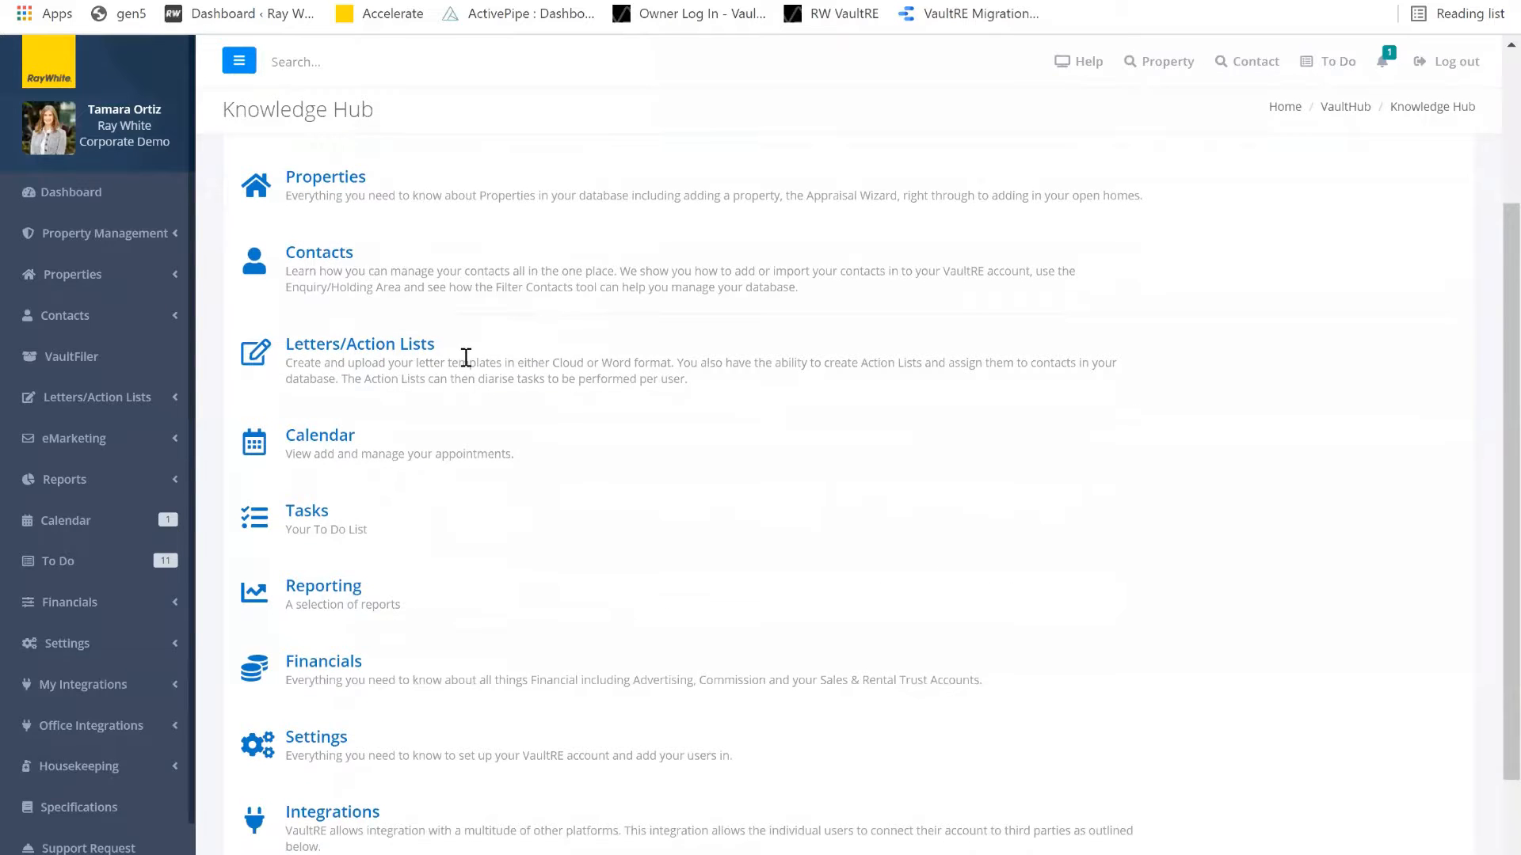
scroll(466, 360, down, 2)
scroll(36, 701, down, 1)
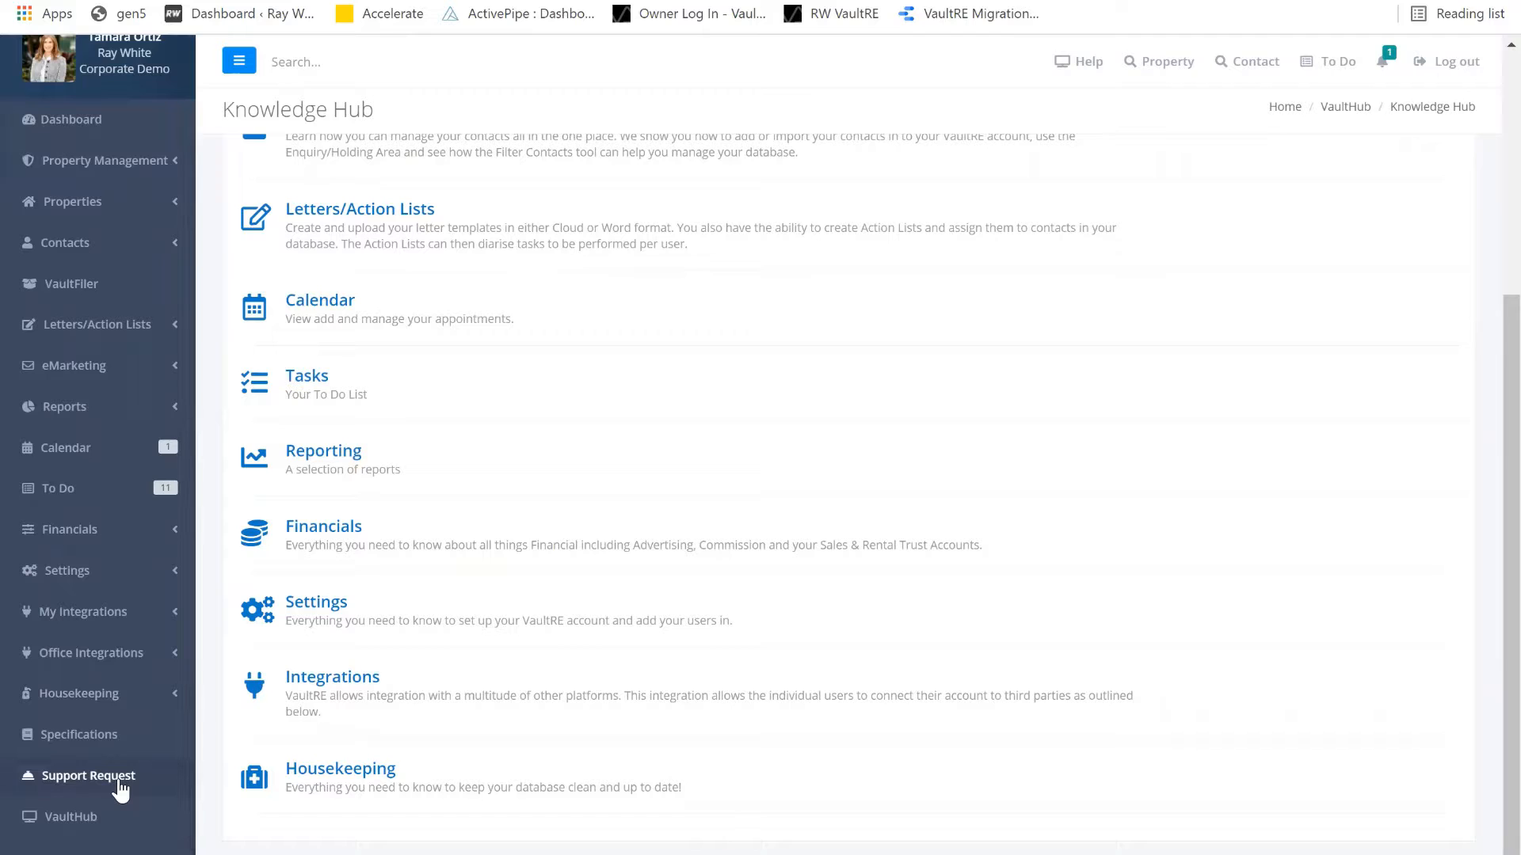
Step: Open the support request page and find the Get prepared for VaultRE section on the Ray White help site
click(89, 776)
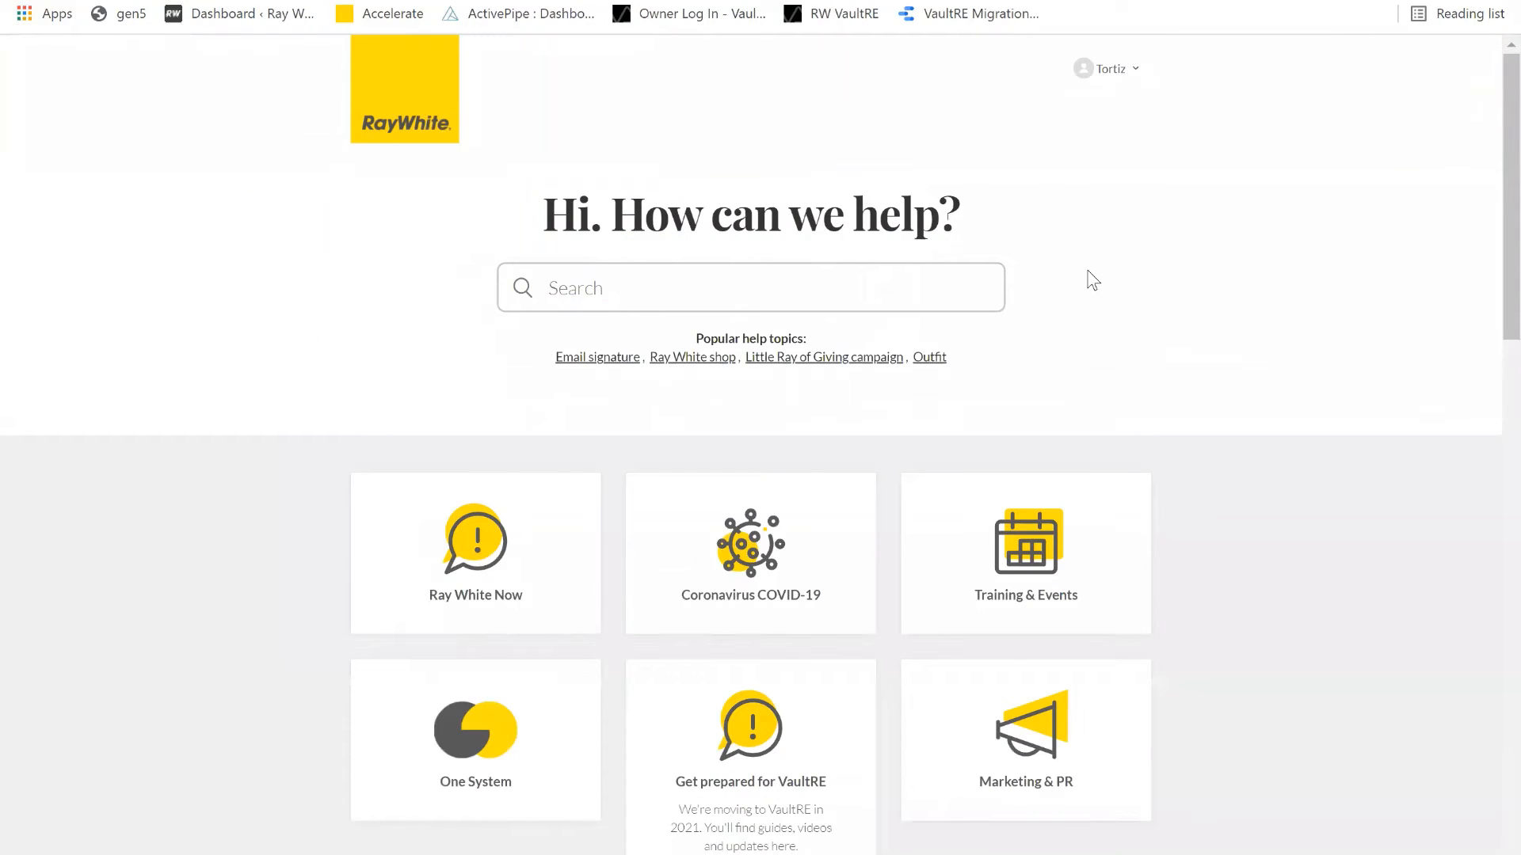
scroll(806, 559, down, 2)
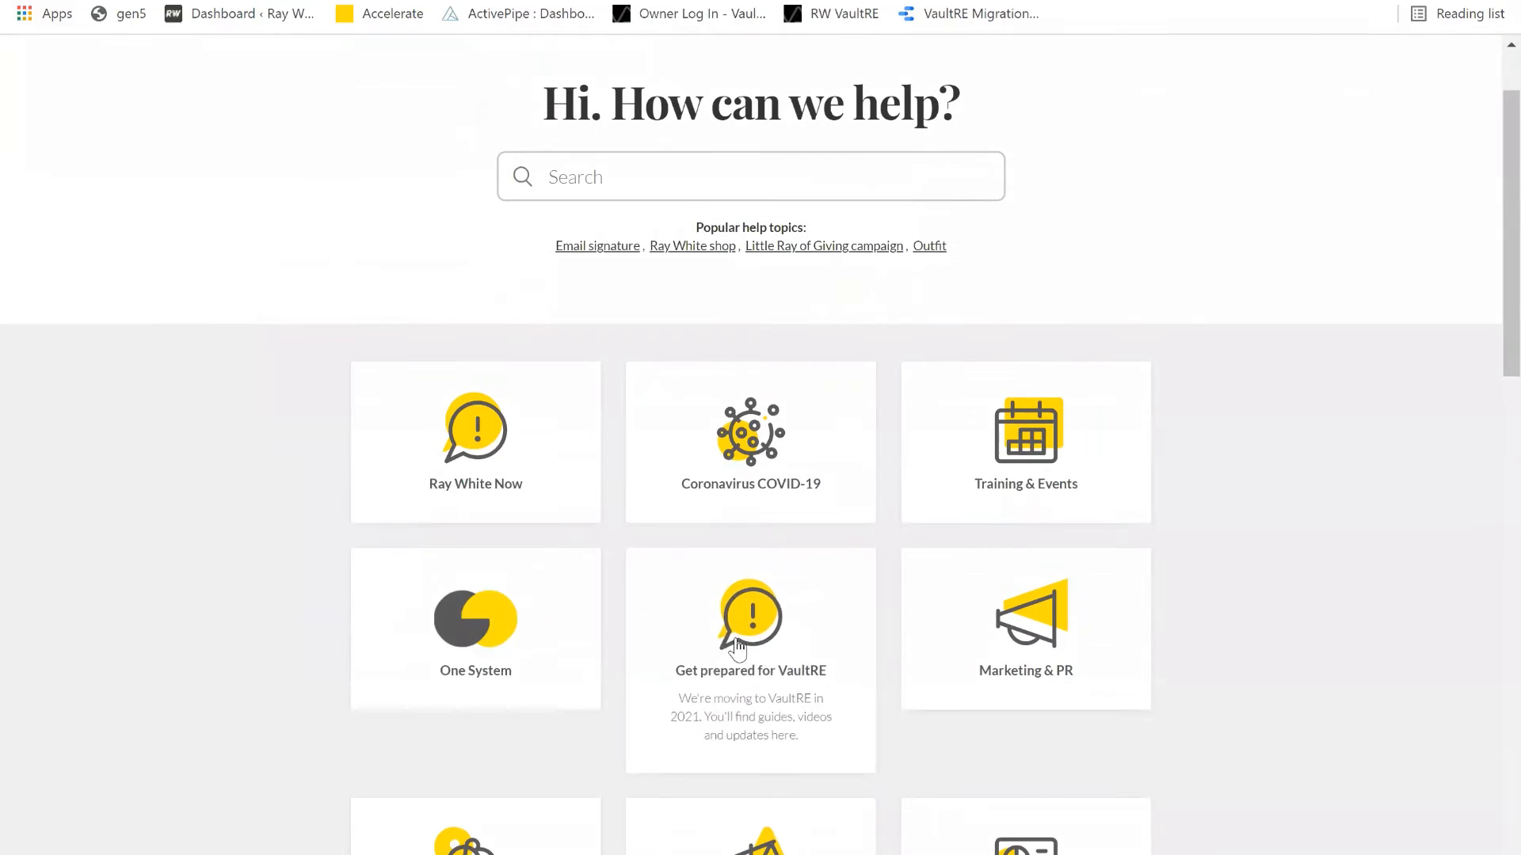